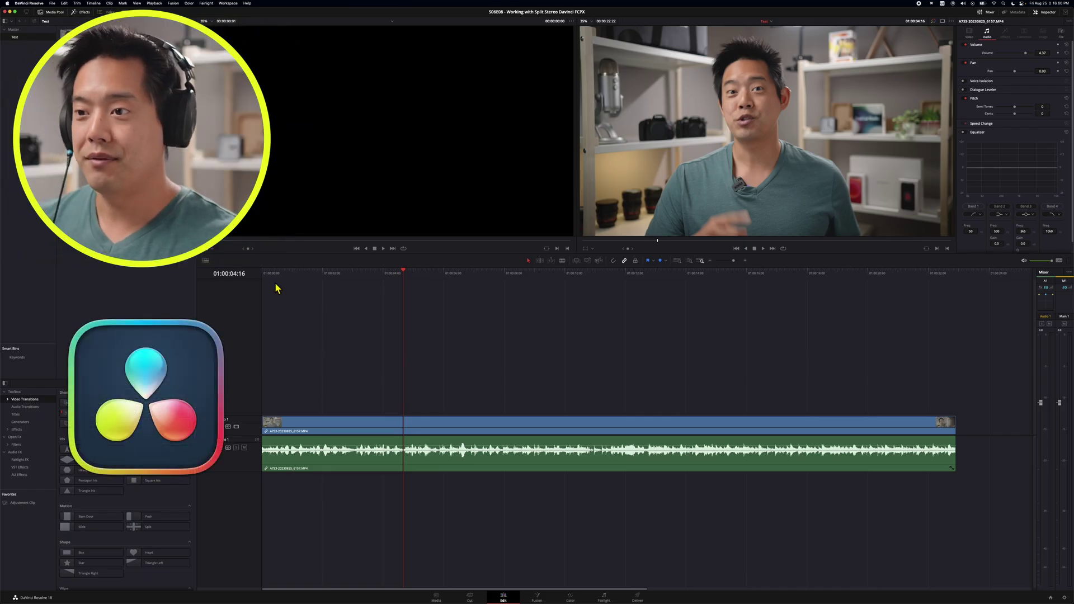
Play the clip from 01:00:00:00 for a few seconds to hear the combined audio, then stop
left_click(252, 272)
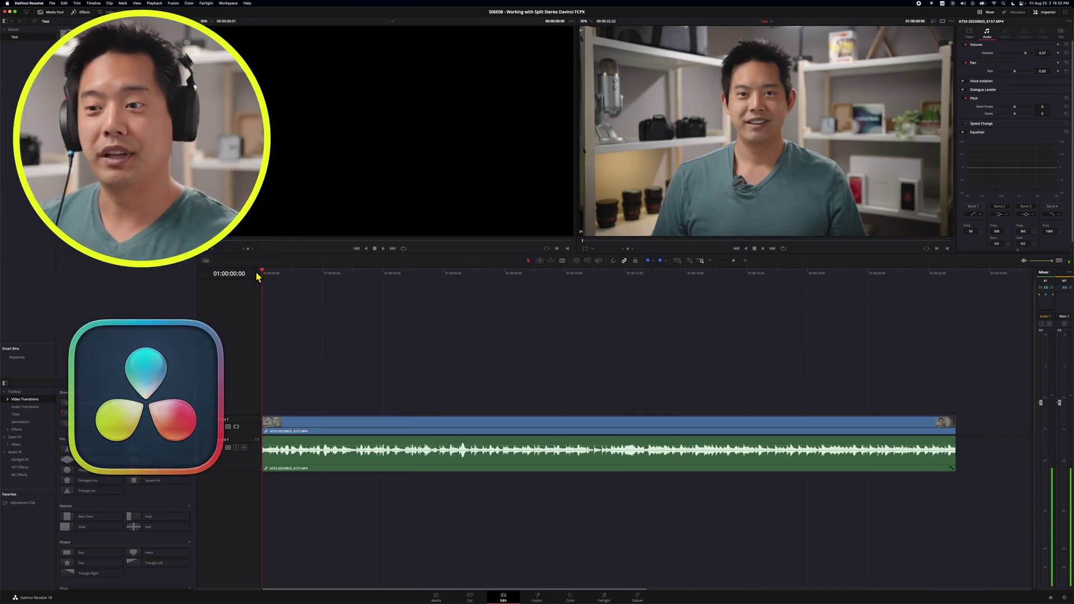
key("space")
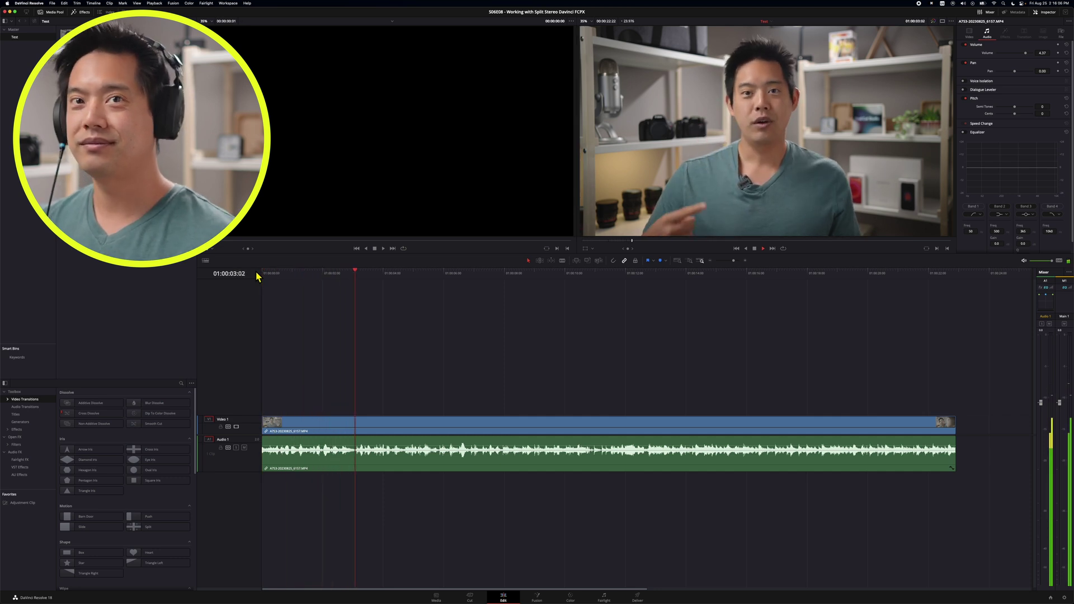
key("space")
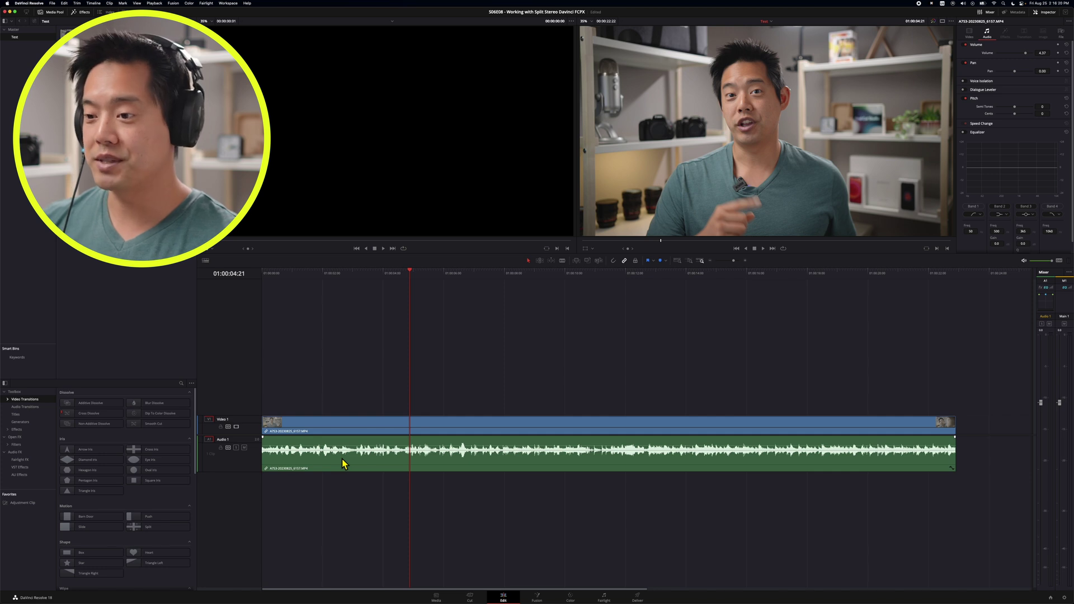
Select the clip on the timeline, confirming video and audio still select together as a linked pair
left_click(337, 423)
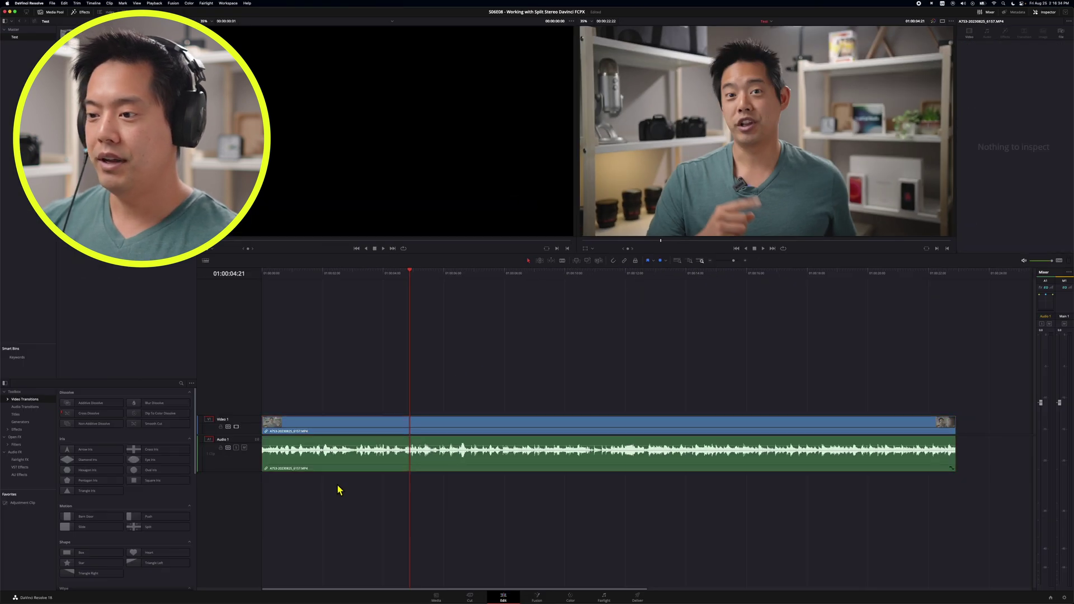
left_click(345, 432)
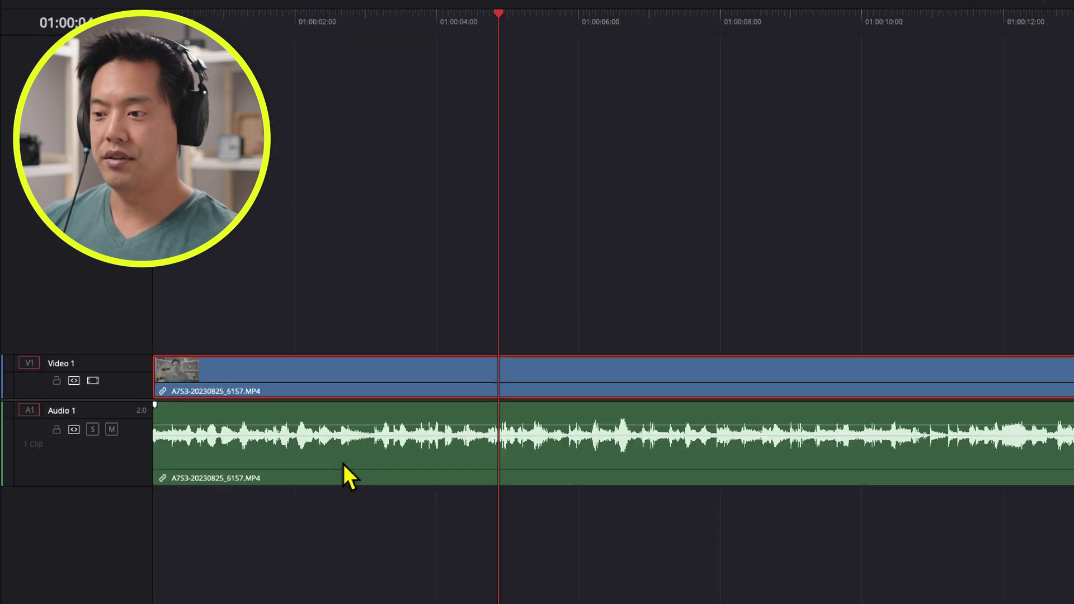
left_click(347, 460)
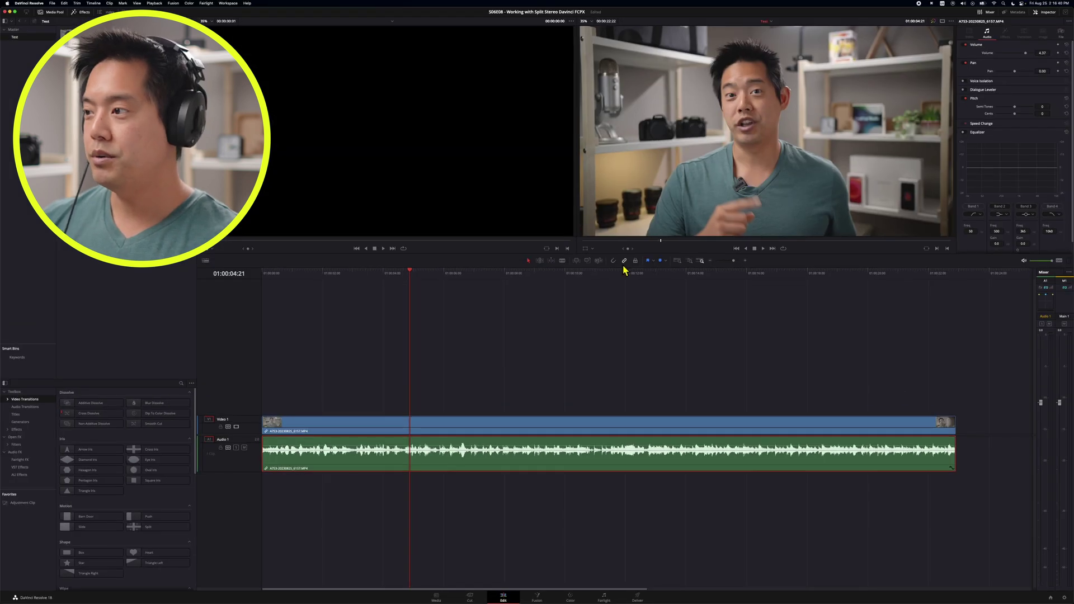
left_click(351, 399)
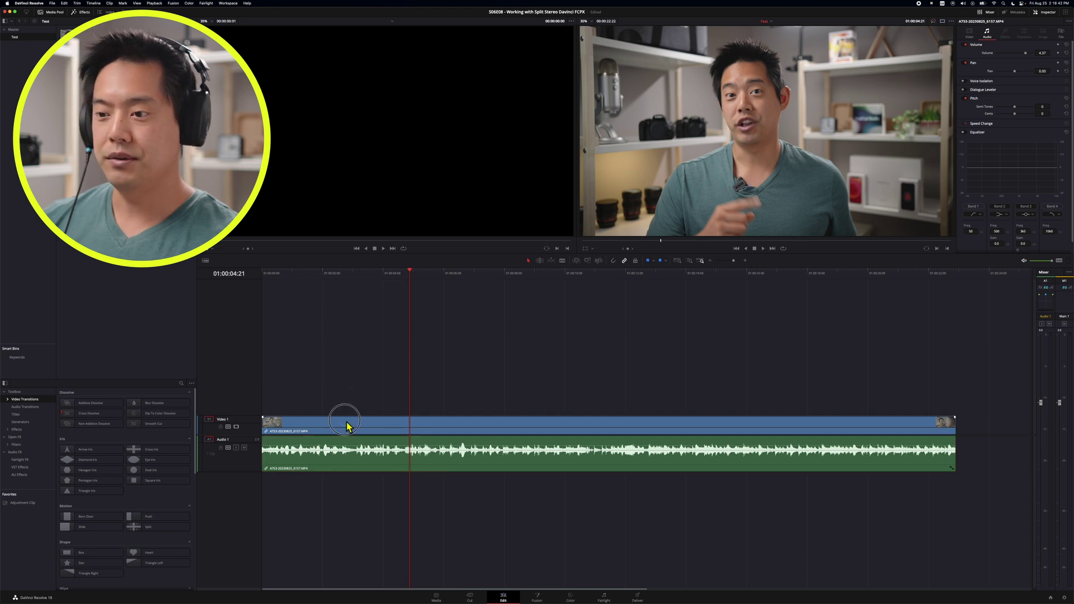
left_click(347, 425)
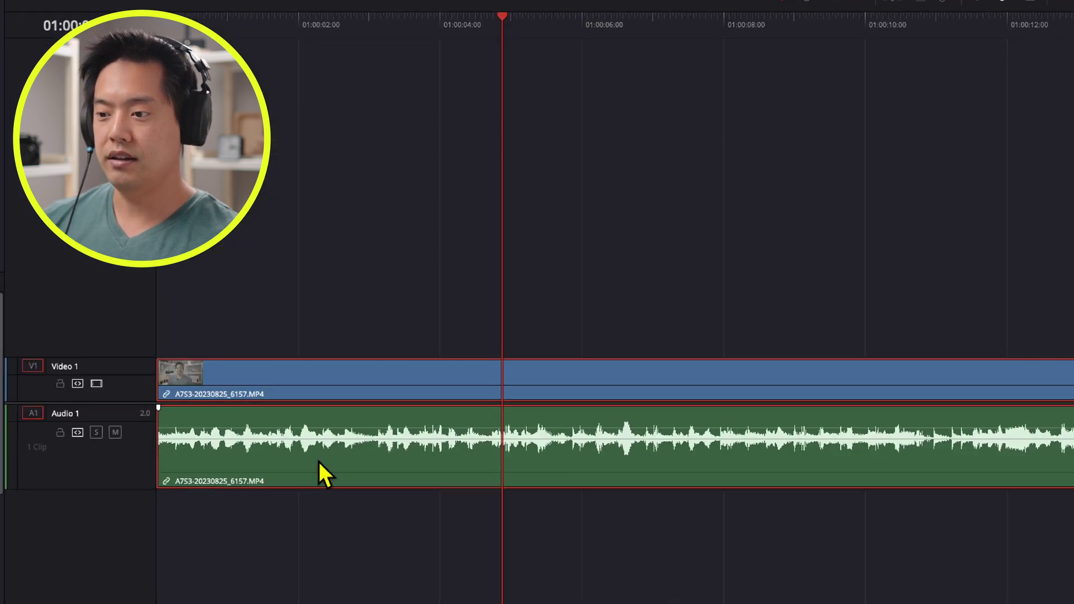
Turn off Link Clips on the audio clip and confirm video and audio now select separately
right_click(318, 462)
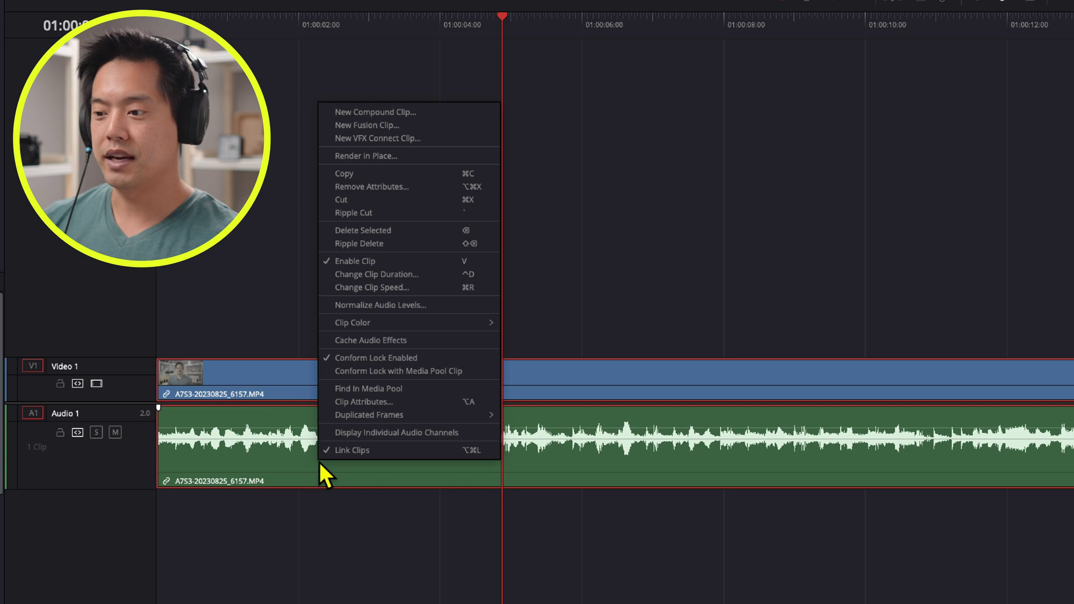
left_click(371, 452)
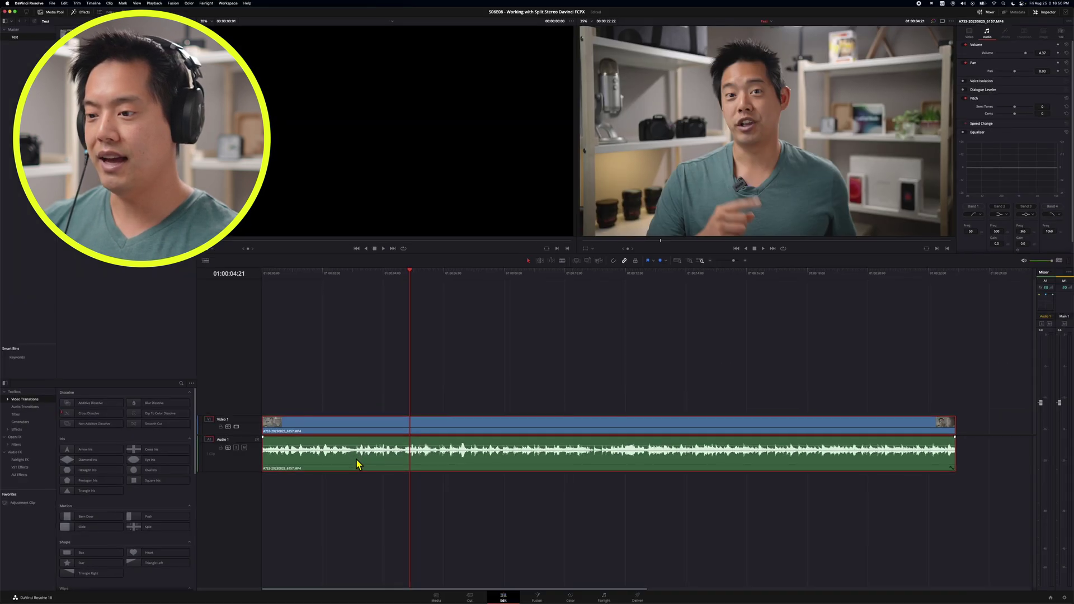
left_click(352, 454)
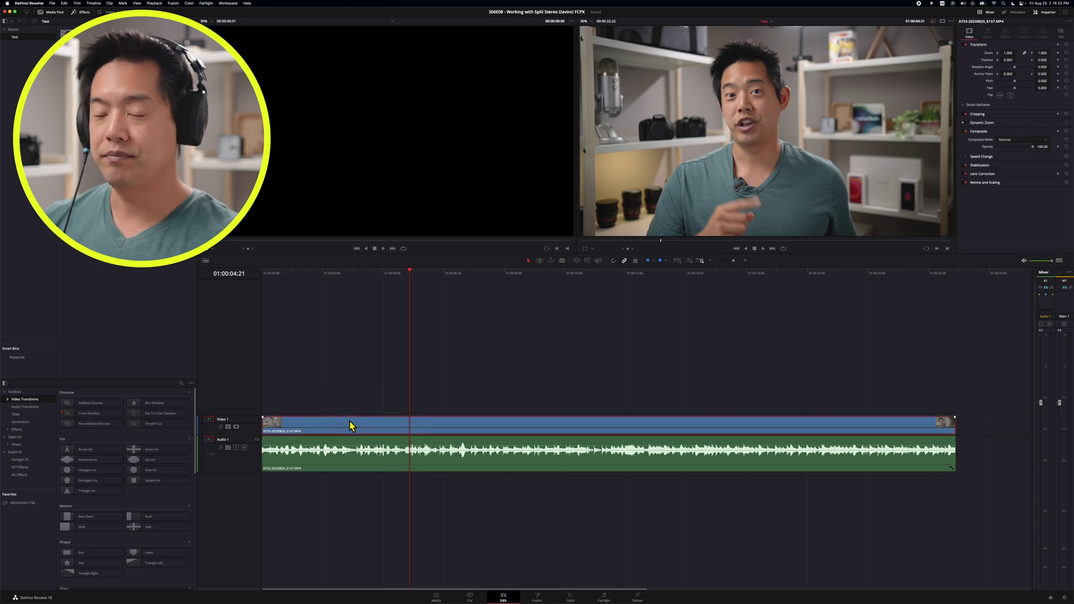
left_click(352, 463)
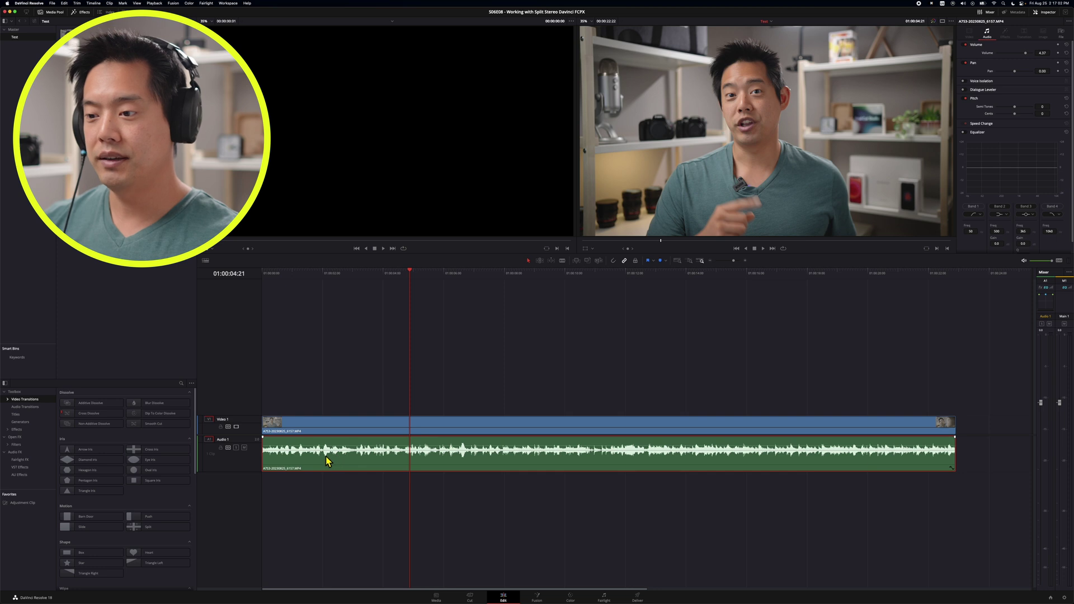
Copy the audio clip onto a new Audio 2 track and reselect the Audio 1 original
left_click_drag(320, 480, 319, 486)
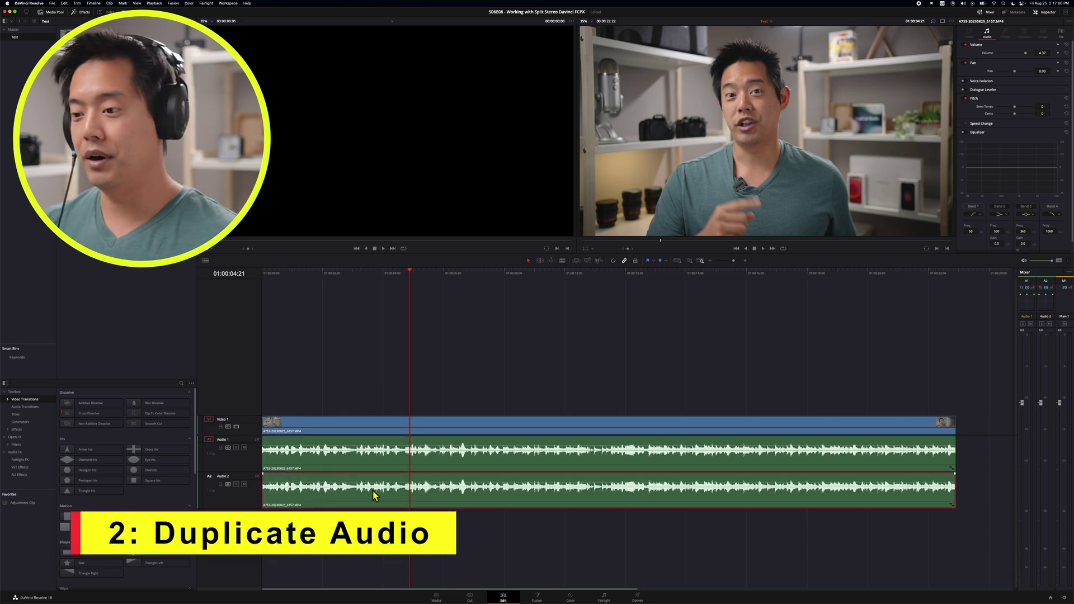
left_click(356, 463)
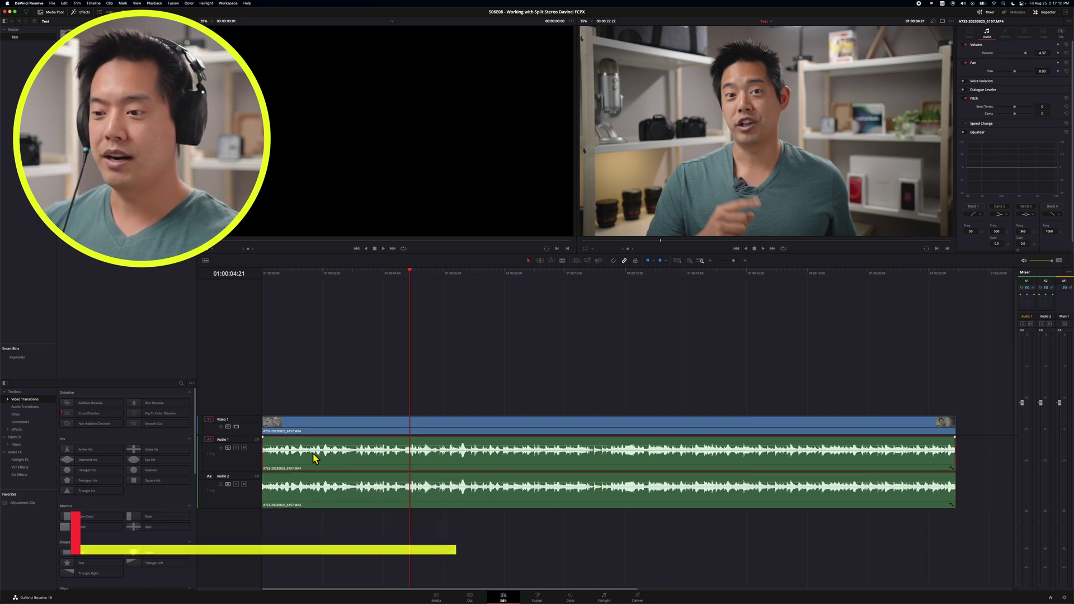
Set the Audio 1 clip's source channels to Embedded Channel 1 in Clip Attributes
right_click(359, 446)
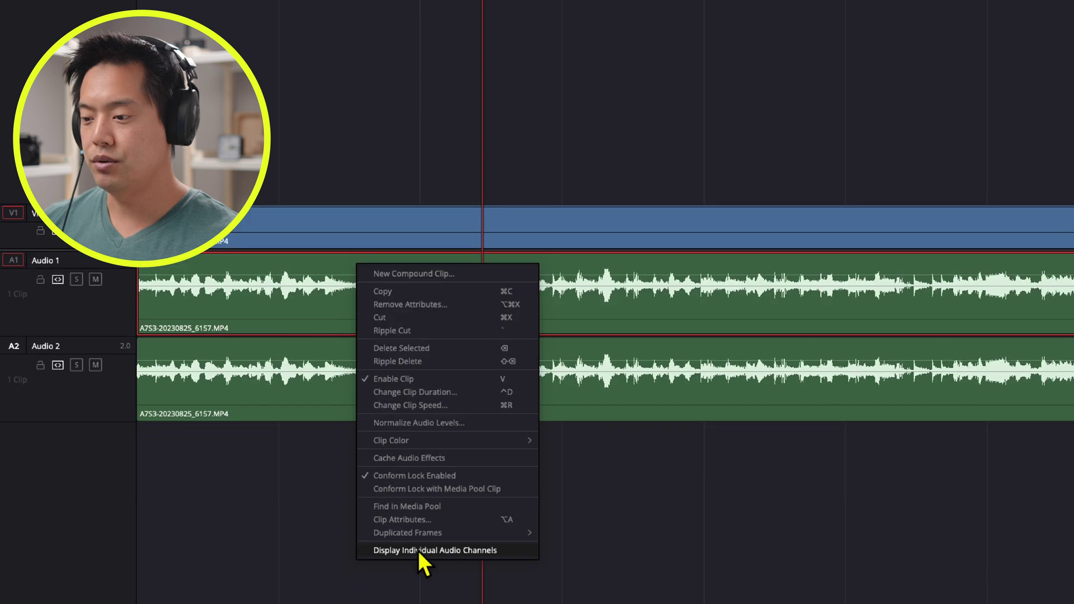
left_click(434, 521)
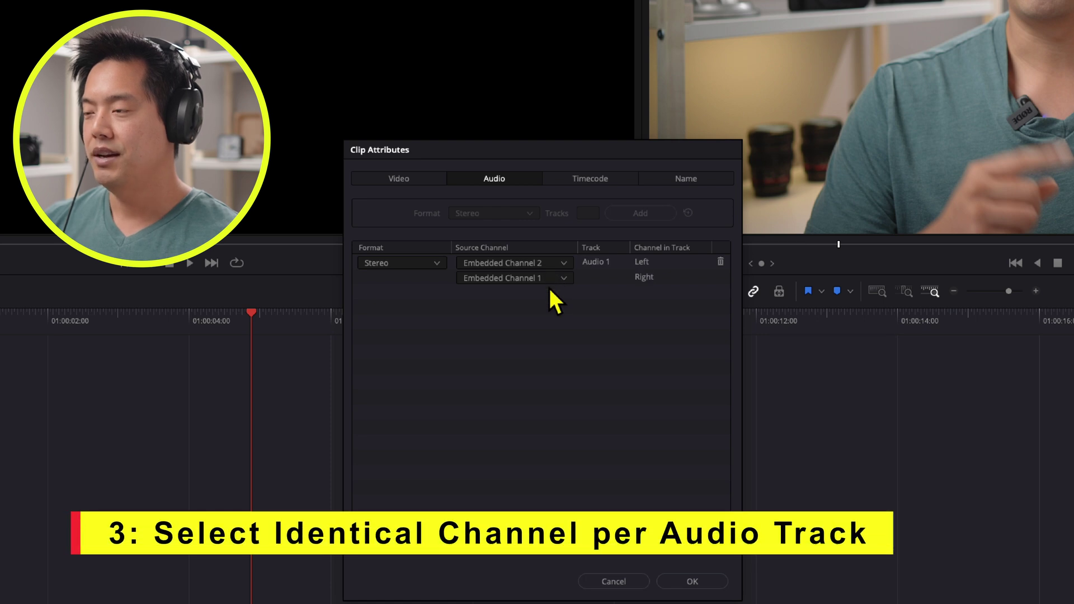
left_click(562, 262)
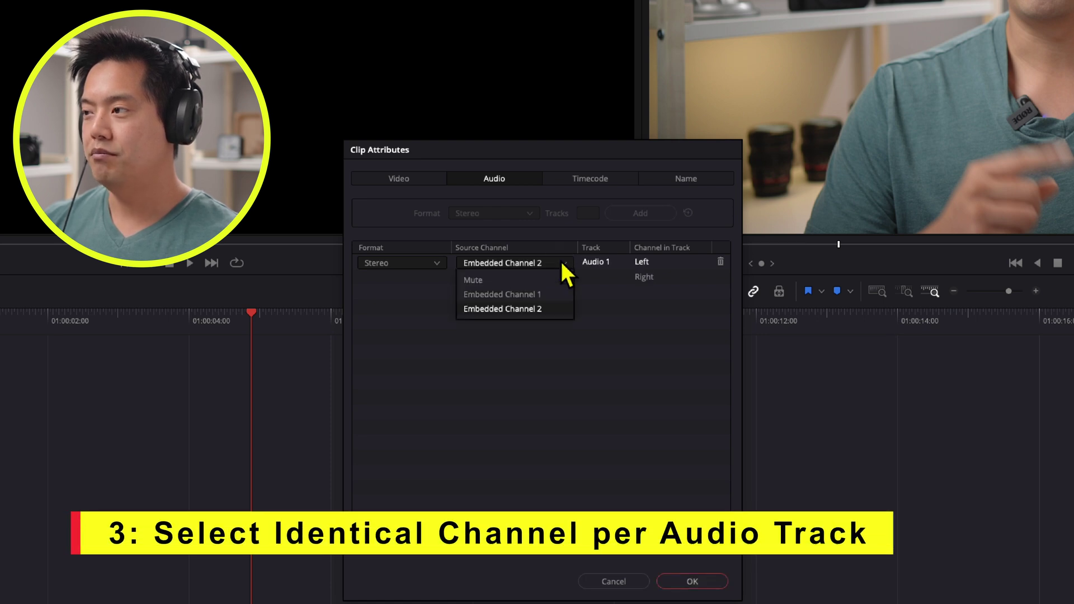
left_click(528, 295)
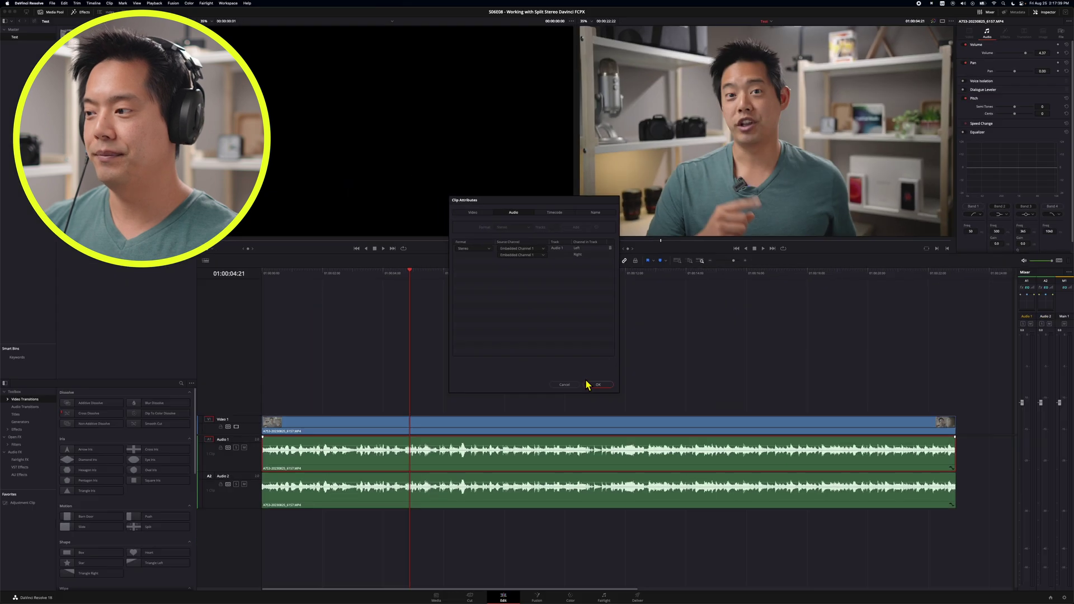
left_click(597, 384)
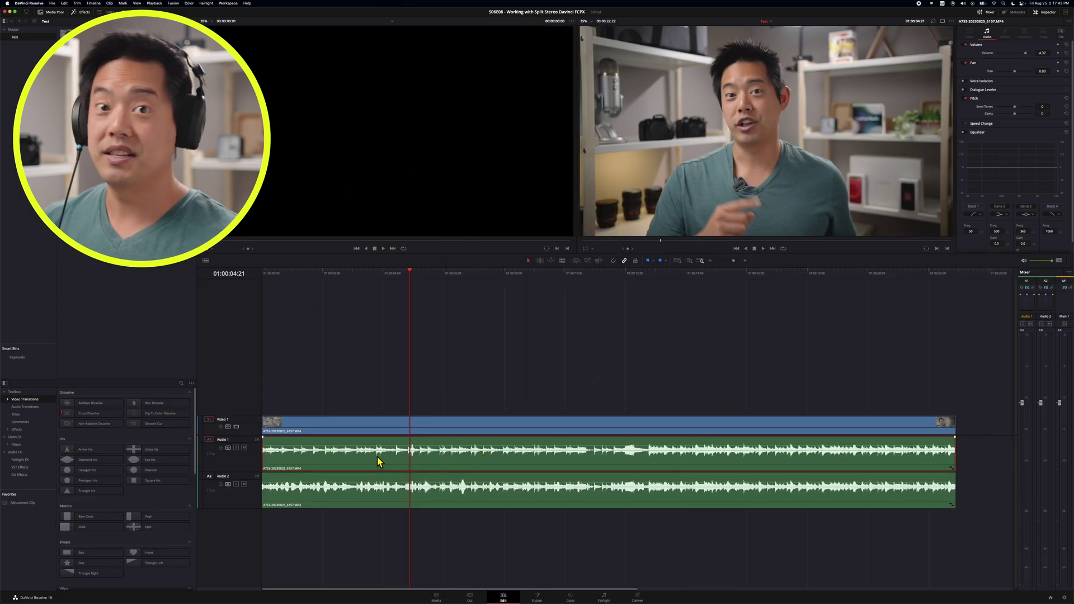
Set the Audio 2 duplicate's source channels to Embedded Channel 2 in Clip Attributes
left_click(404, 496)
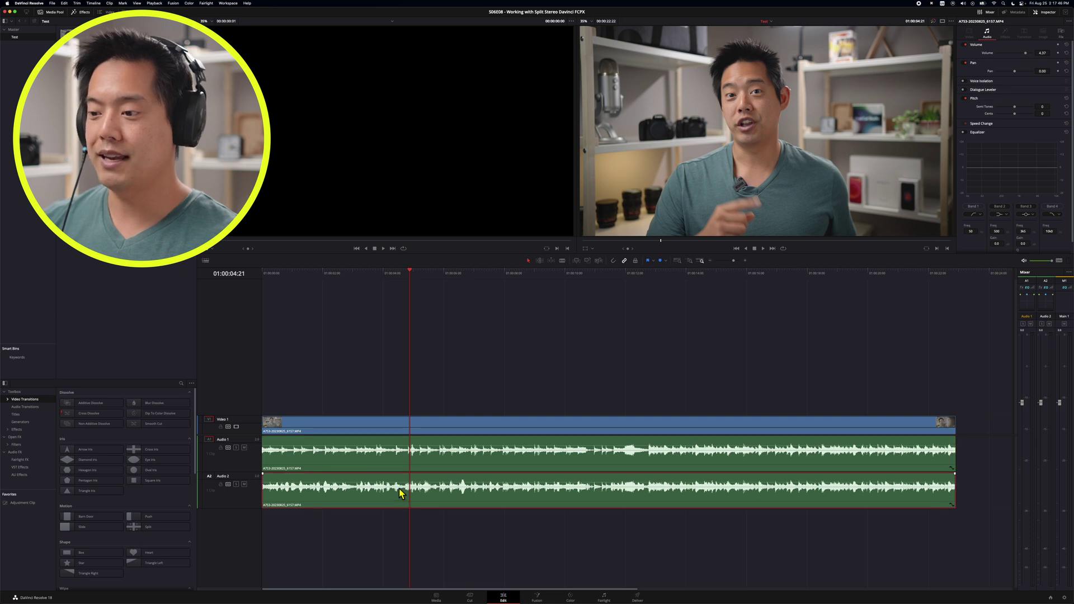
right_click(402, 485)
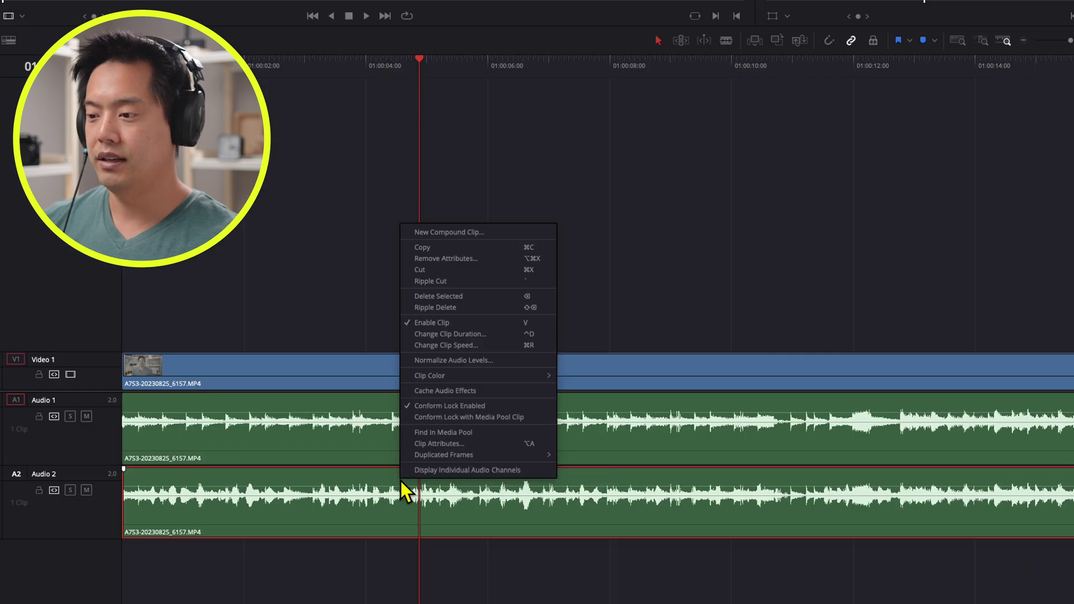
left_click(418, 461)
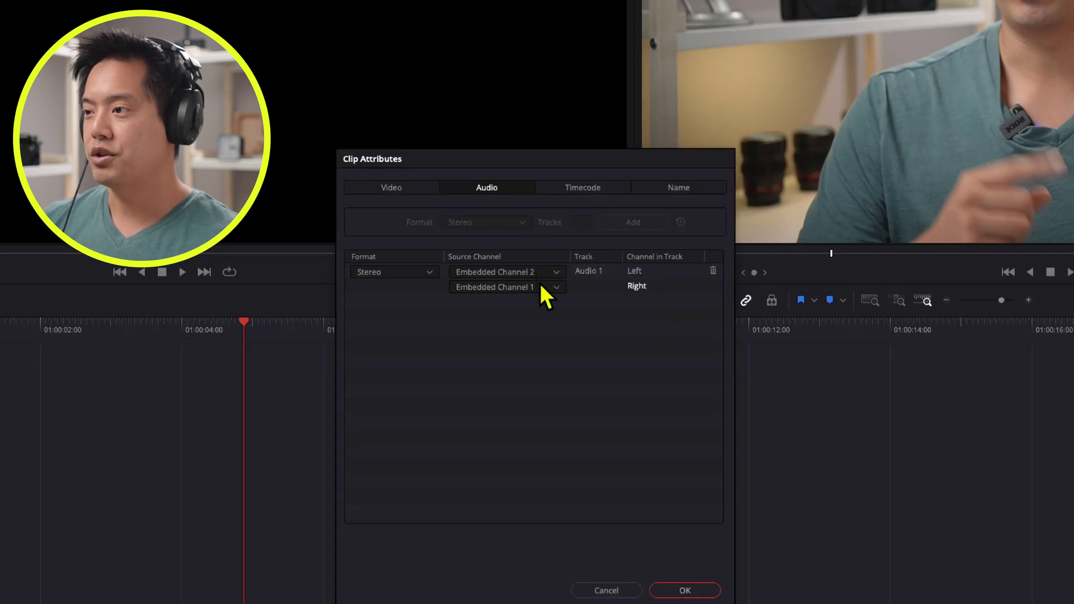
left_click(539, 286)
left_click(539, 333)
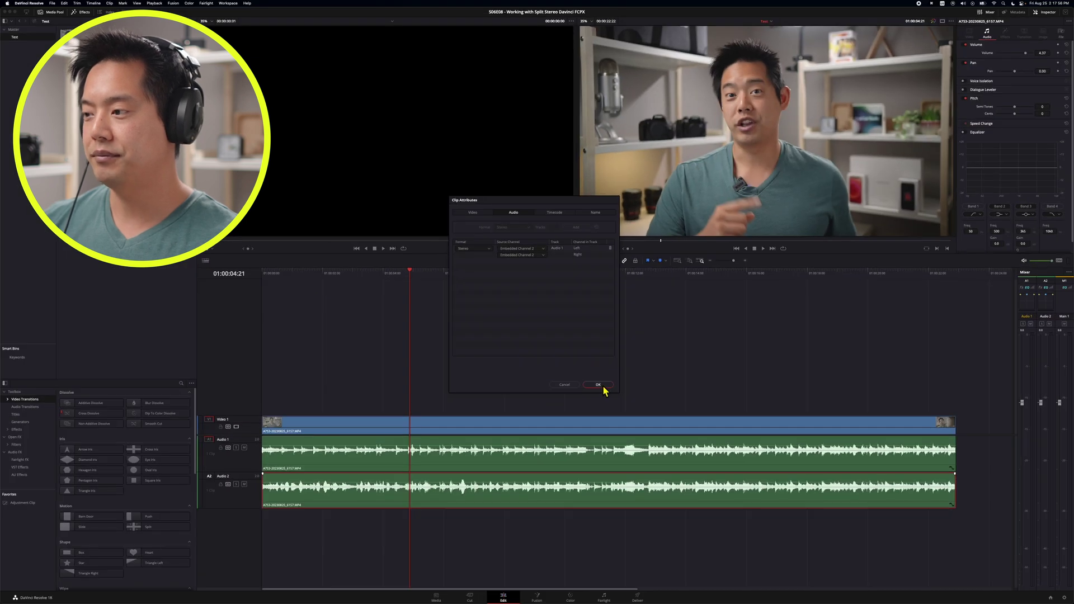
left_click(599, 385)
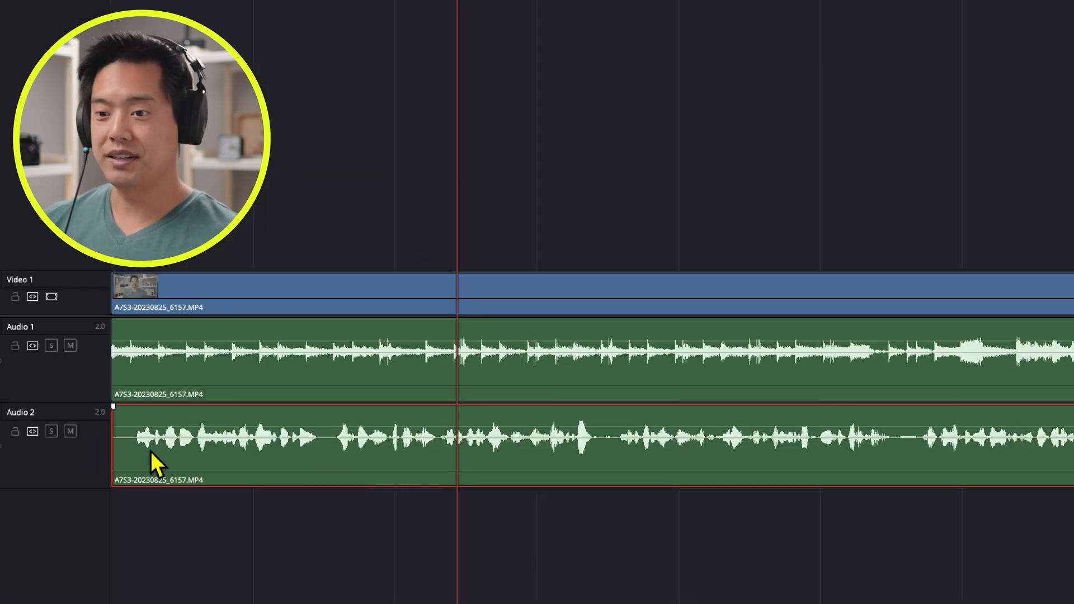
mouse_move(608, 451)
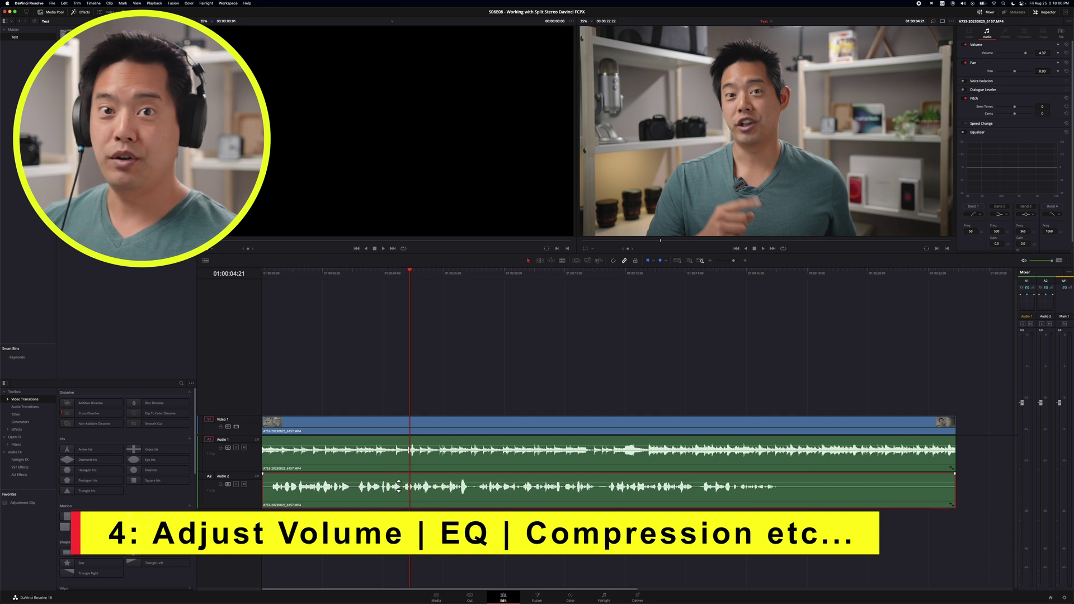
Drag the clip volume lines, raising Audio 2 about 3 dB and fine-tuning the Audio 1 level
left_click_drag(398, 486, 397, 479)
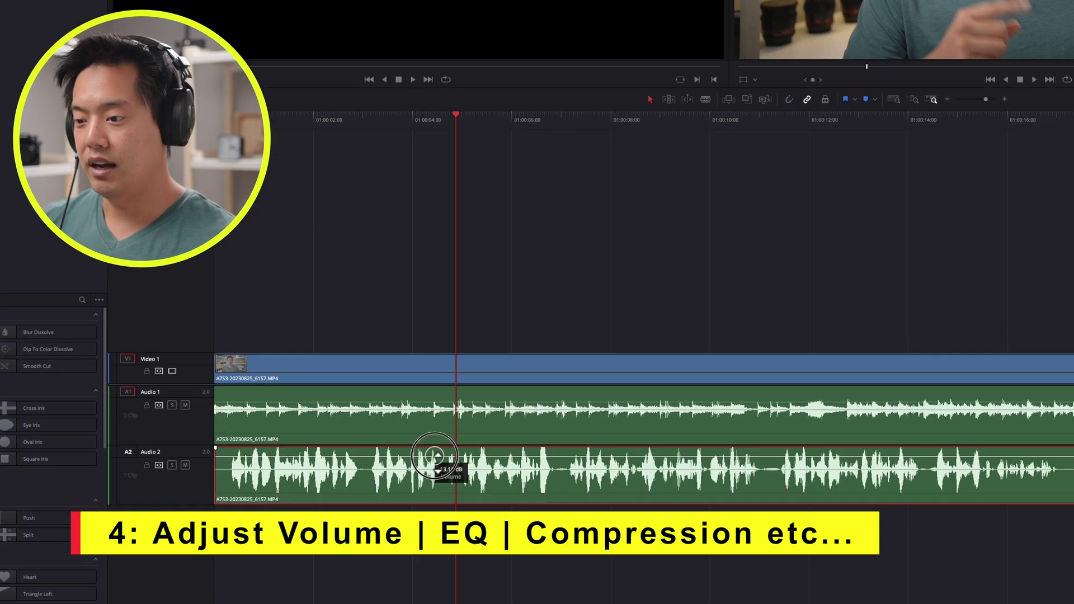
left_click_drag(434, 456, 435, 454)
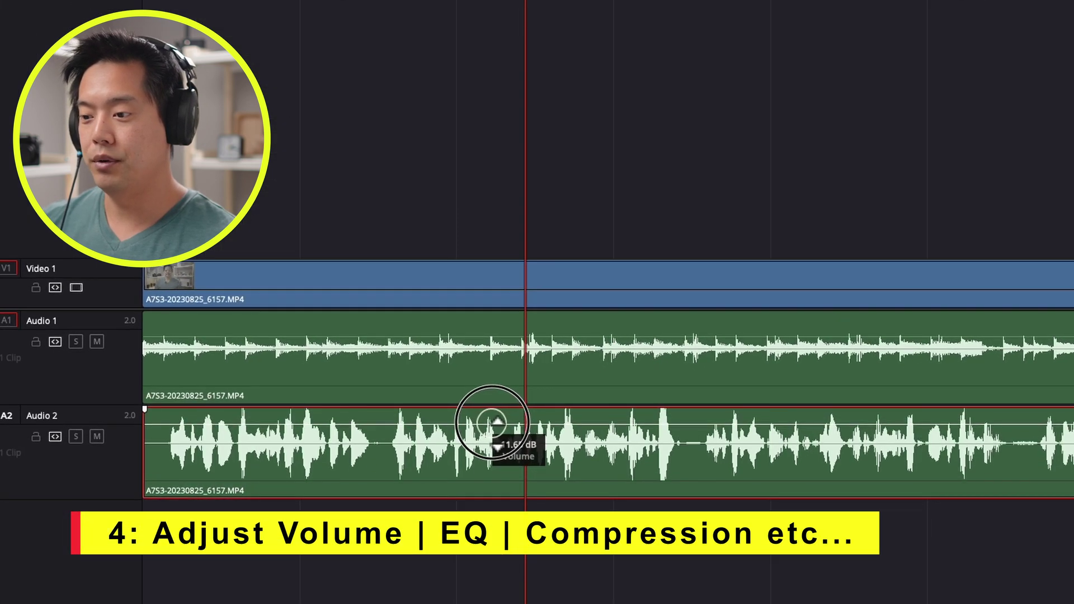
left_click_drag(493, 336, 492, 346)
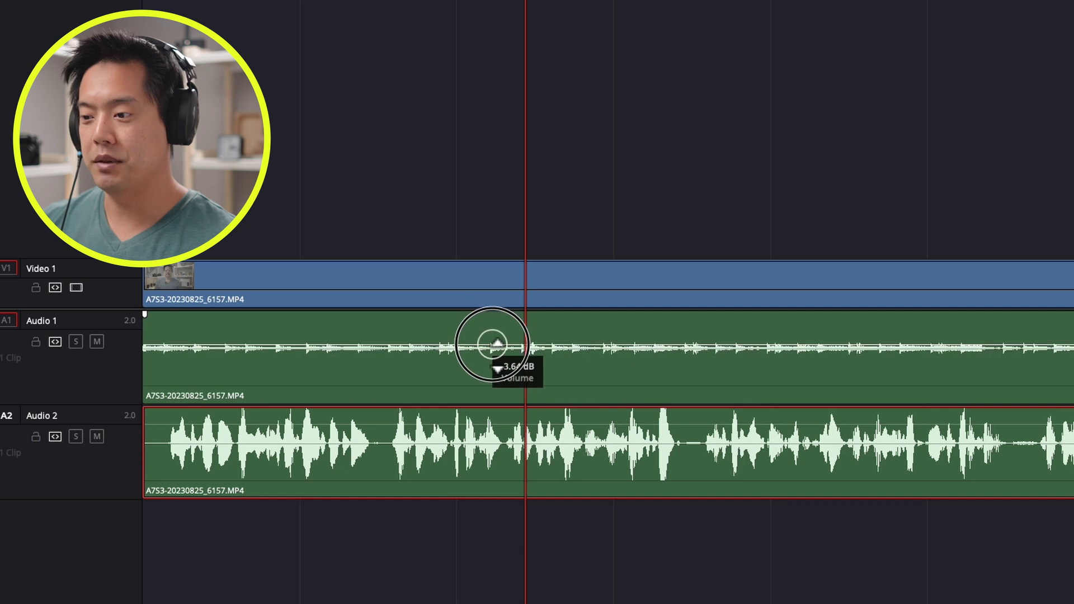
left_click_drag(492, 345, 497, 336)
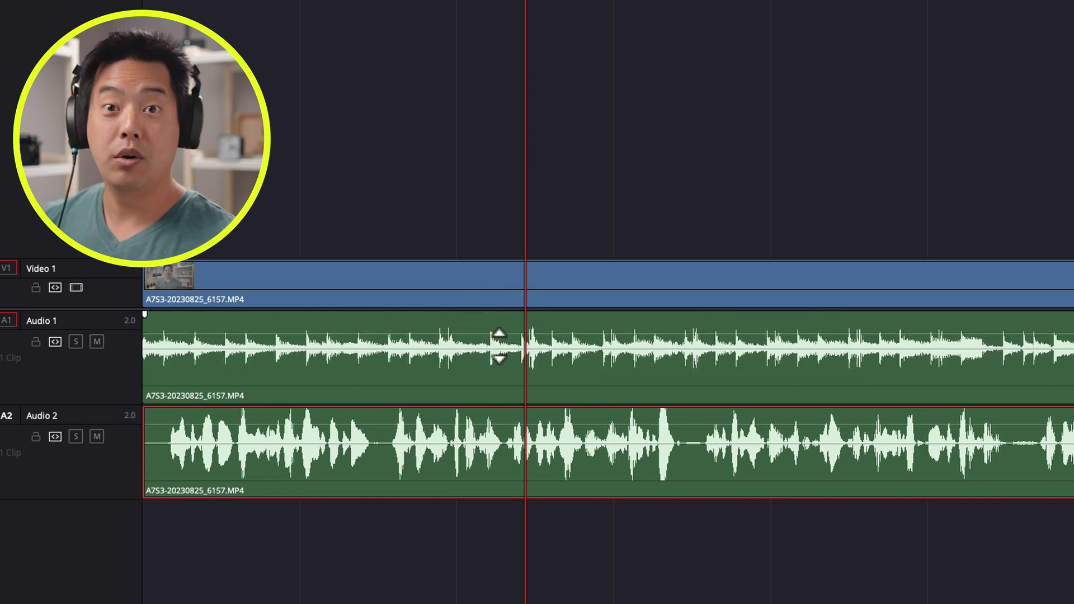
Lower the volume line of the Audio 2 voice clip
left_click(509, 369)
left_click(524, 458)
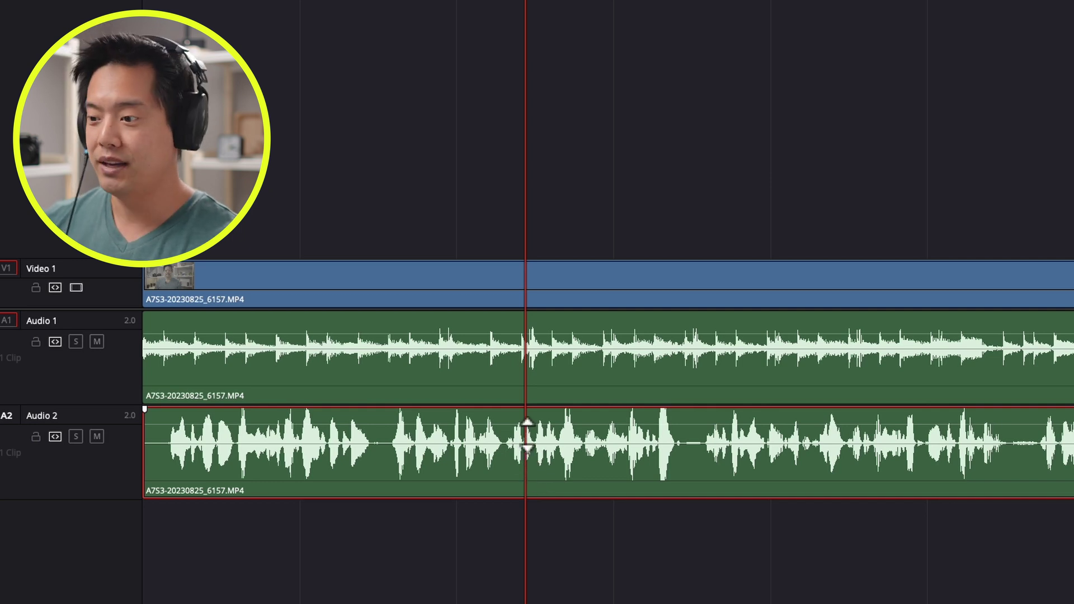
left_click_drag(526, 436, 528, 428)
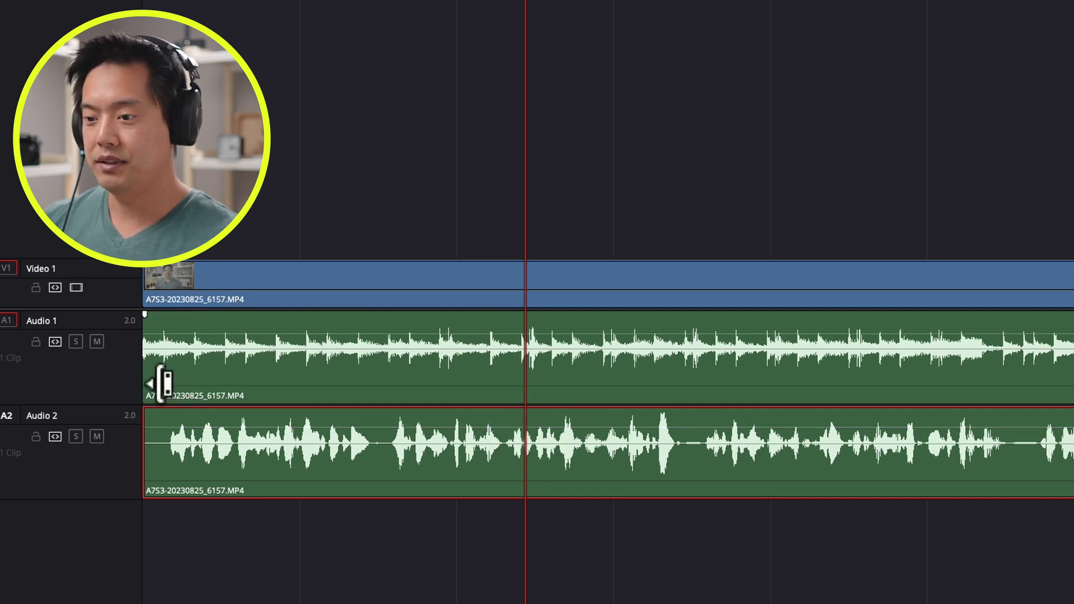
Trim the Audio 1 music clip's start toward the playhead and fade it in up to the playhead
left_click_drag(147, 378, 215, 384)
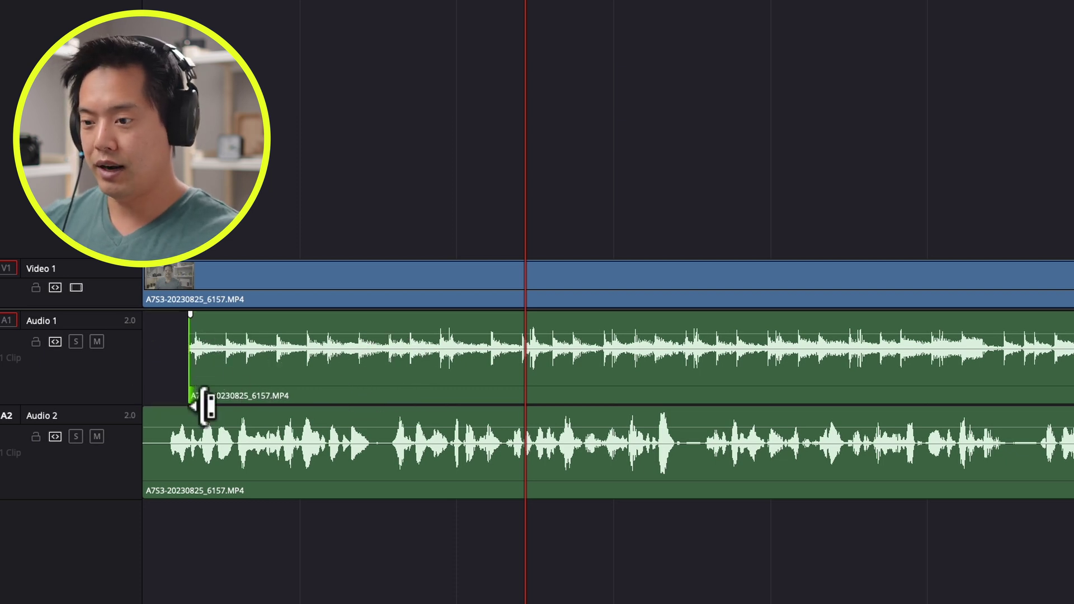
left_click(190, 376)
left_click_drag(203, 377, 393, 385)
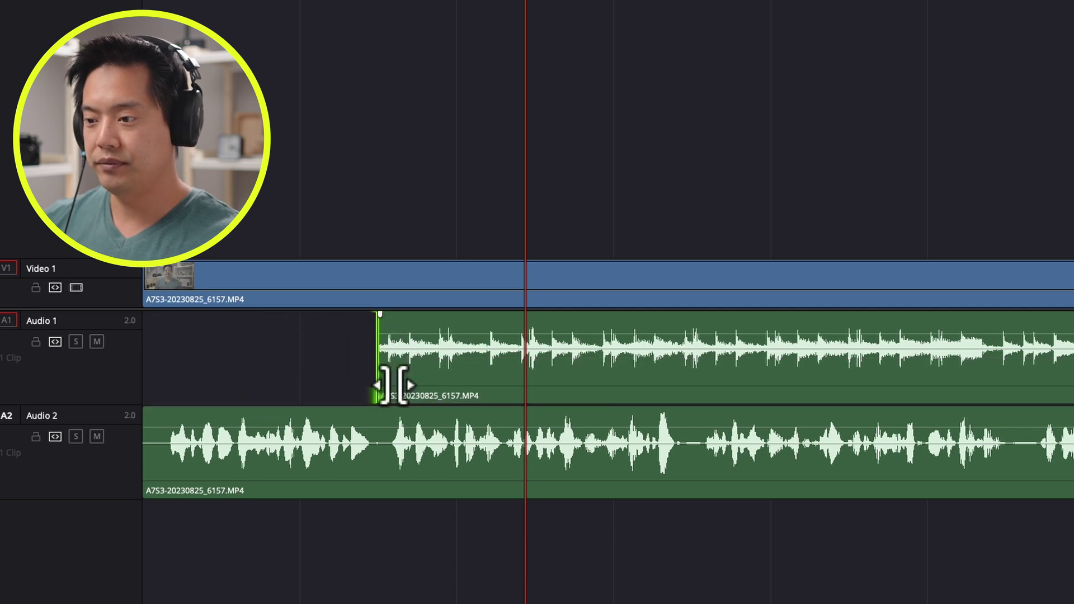
left_click_drag(394, 317, 535, 334)
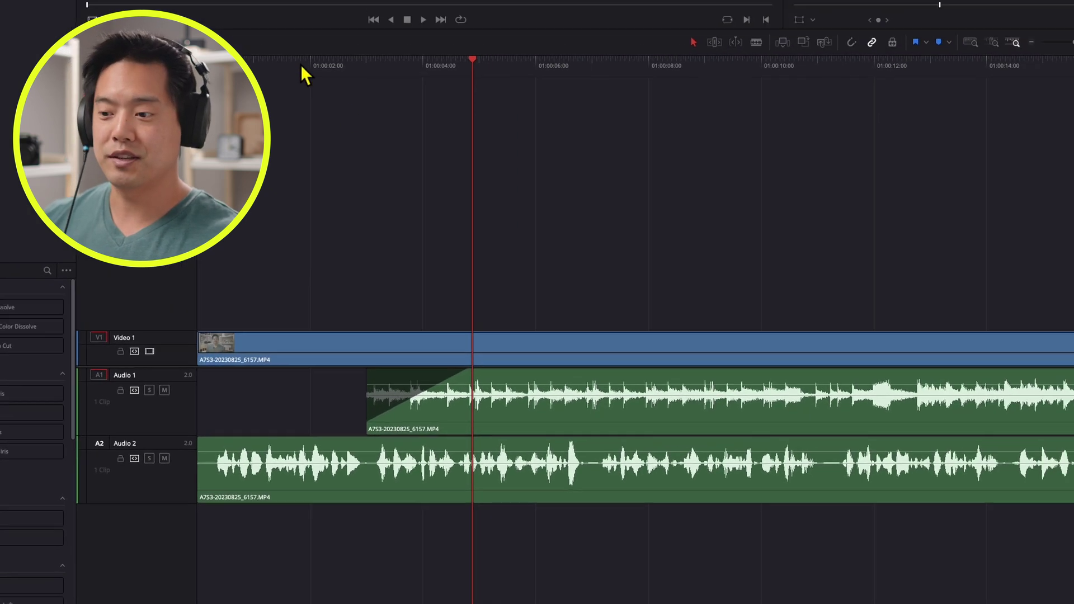
left_click(312, 273)
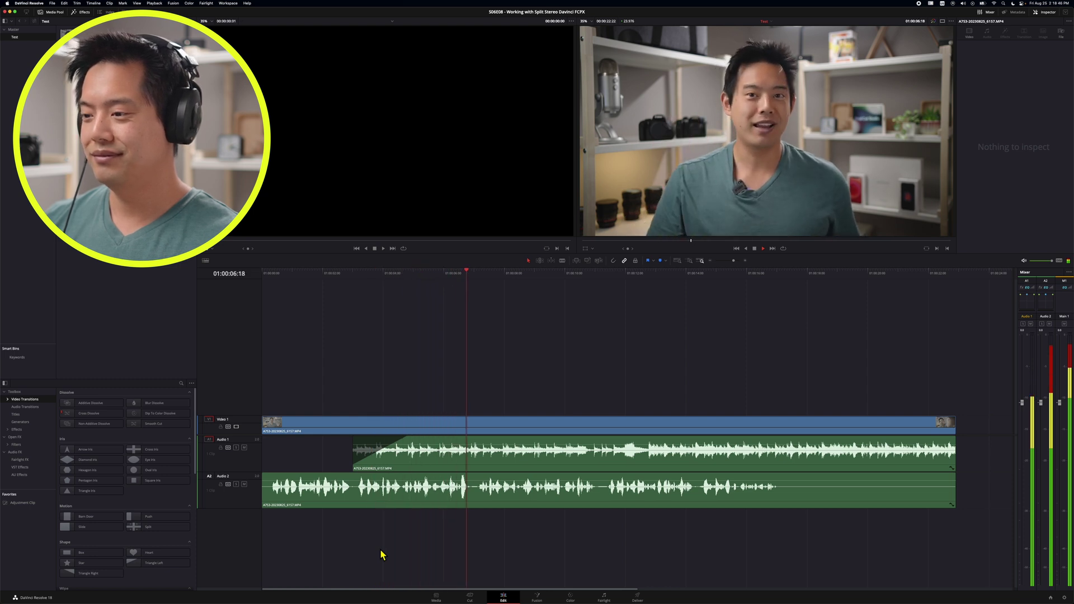
key("space")
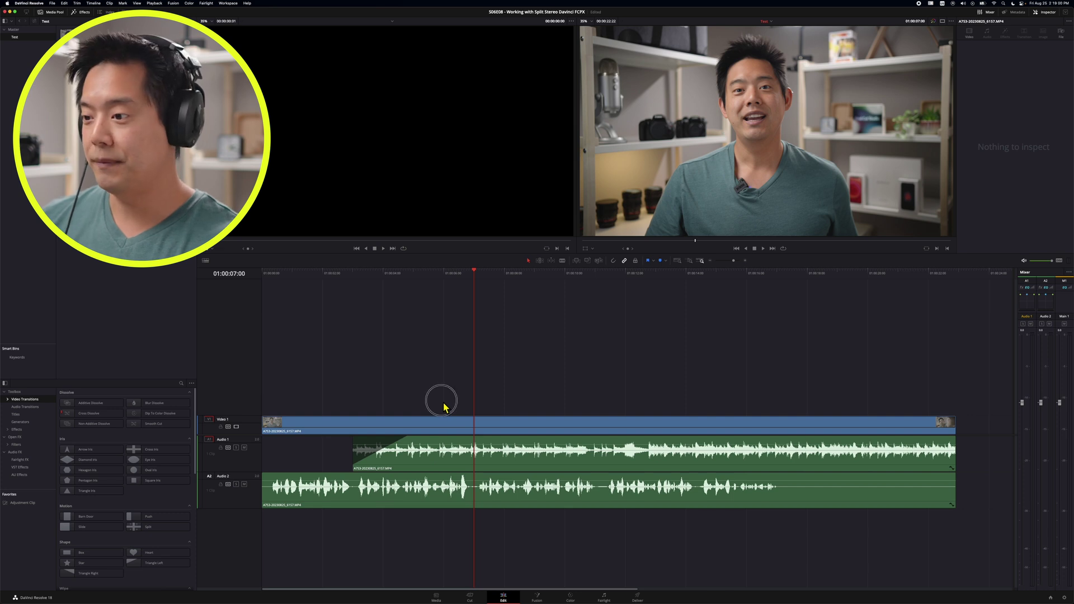
Marquee-select the video and both audio clips and relink them with Link Clips
left_click_drag(453, 420, 478, 530)
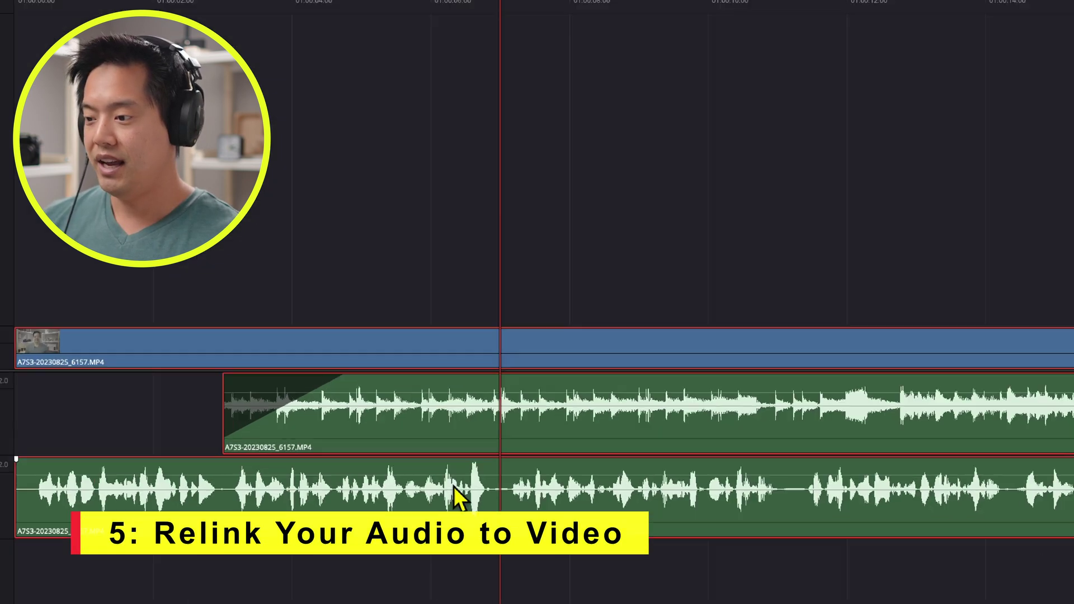
right_click(454, 488)
left_click(493, 476)
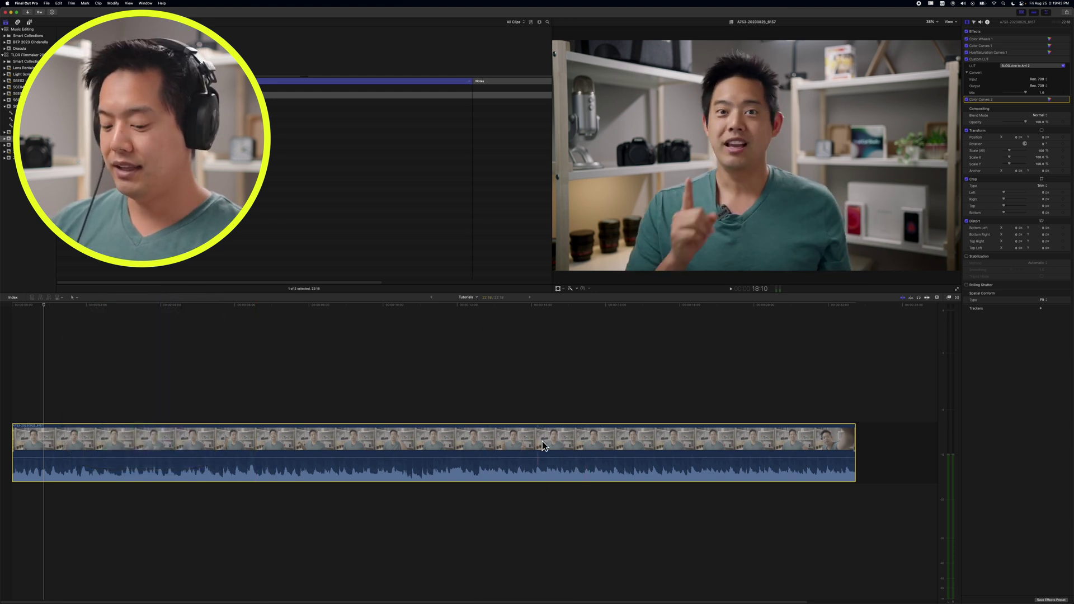
mouse_move(940, 233)
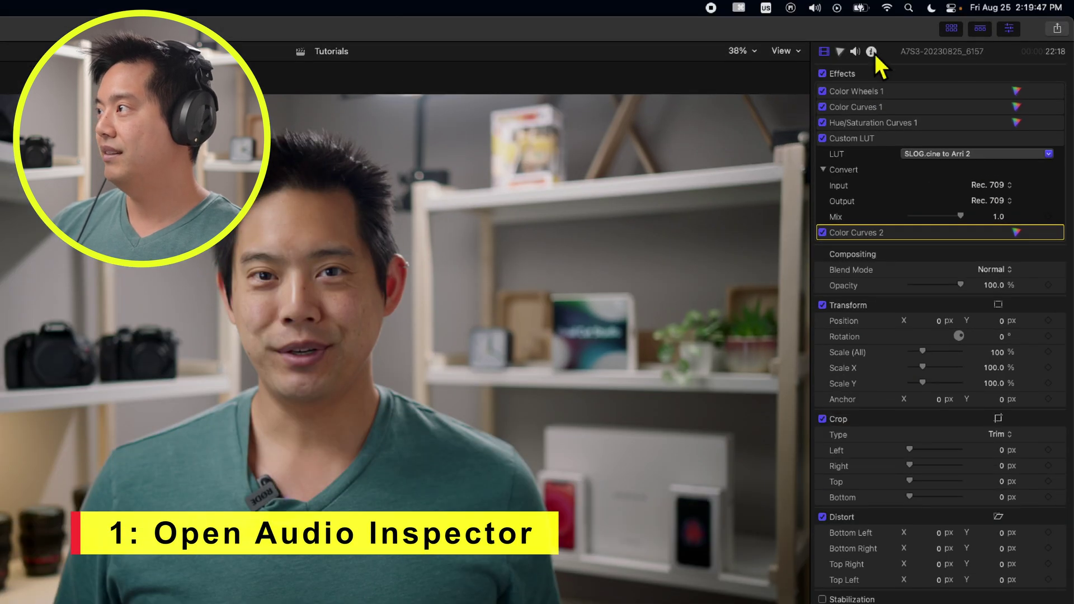
Change the clip's Audio Configuration from Stereo to Dual Mono in the Audio Inspector
left_click(855, 52)
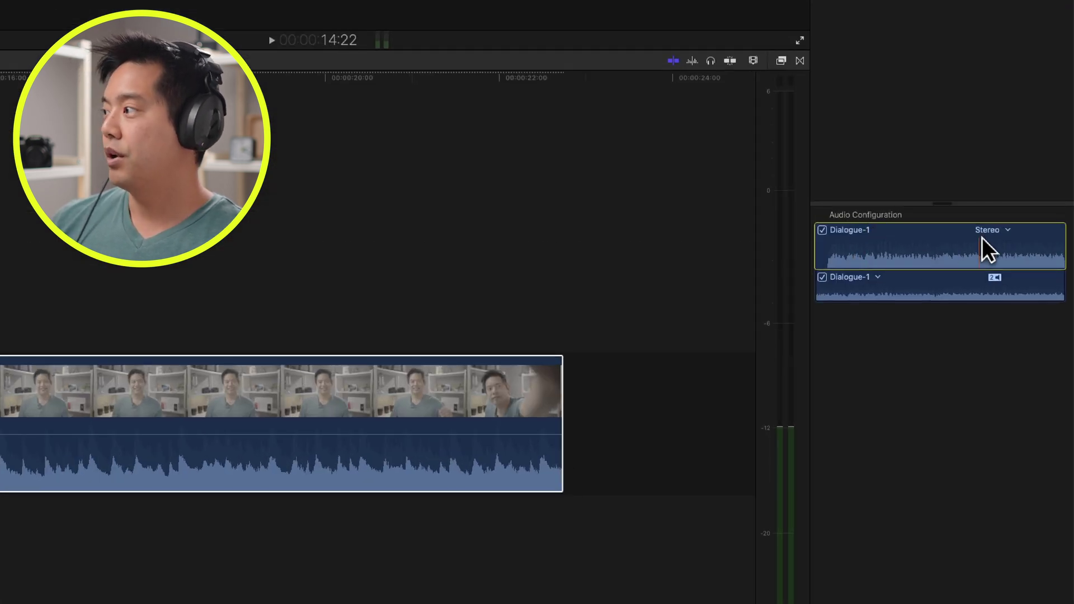
left_click(1006, 231)
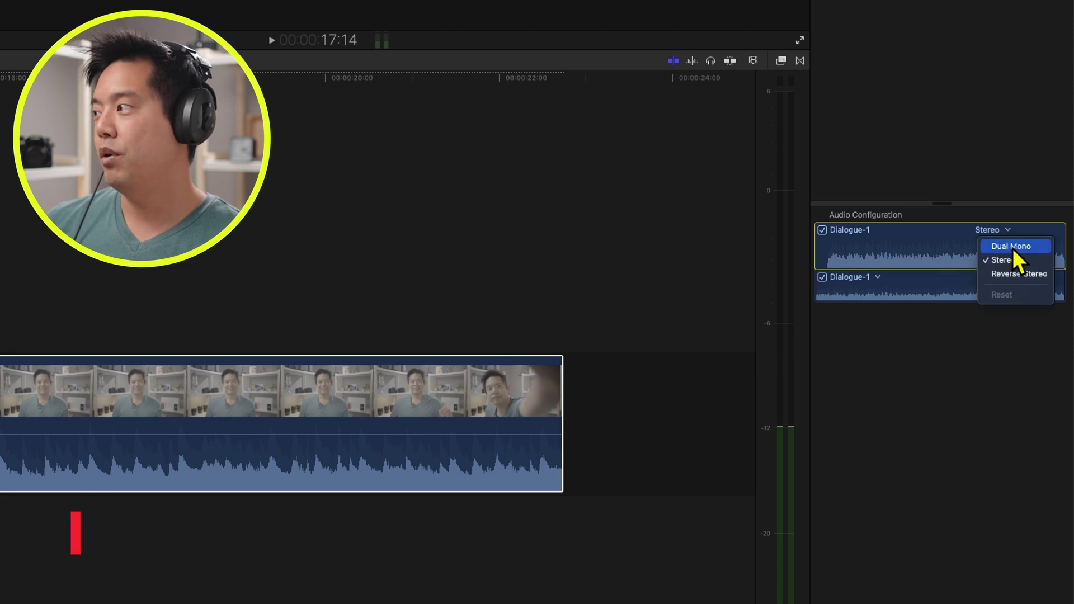
left_click(1038, 248)
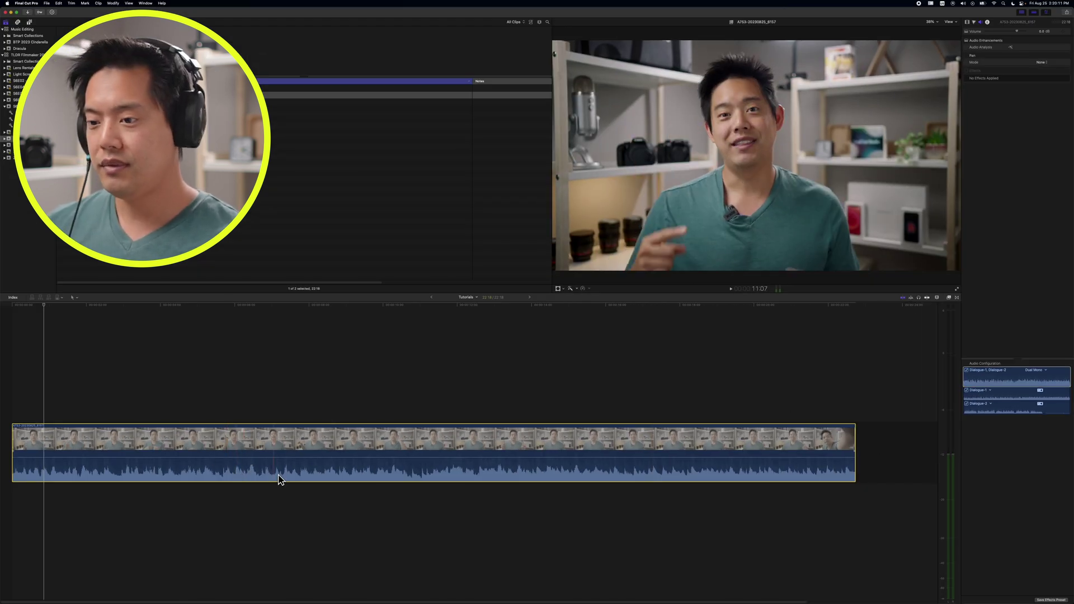
Expand the clip's audio components, then select the Dialogue-1 and Dialogue-2 lanes in turn
key("s")
right_click(282, 448)
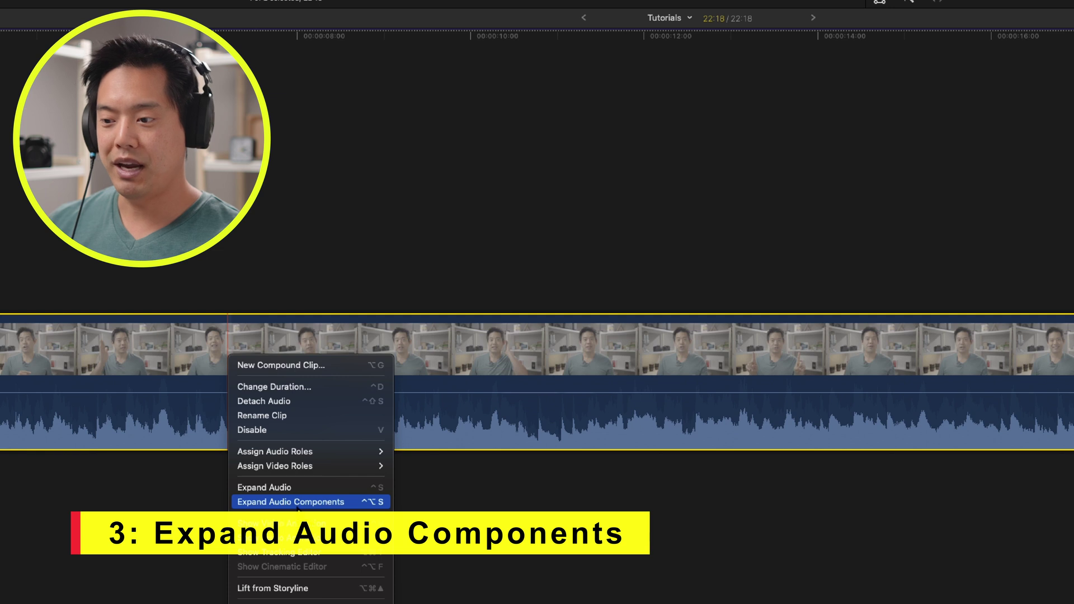
left_click(334, 503)
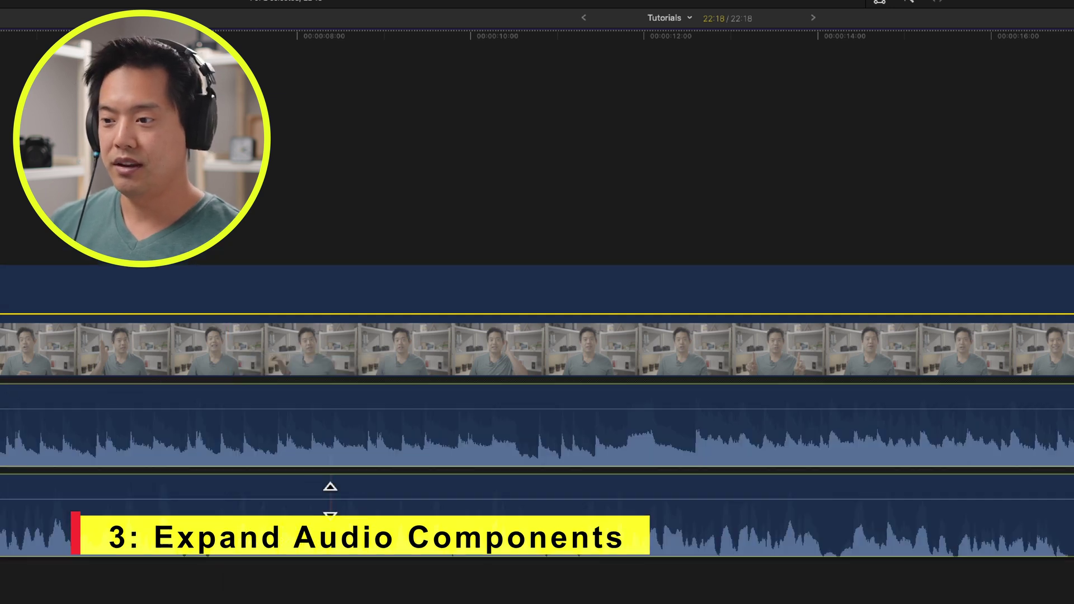
left_click(61, 478)
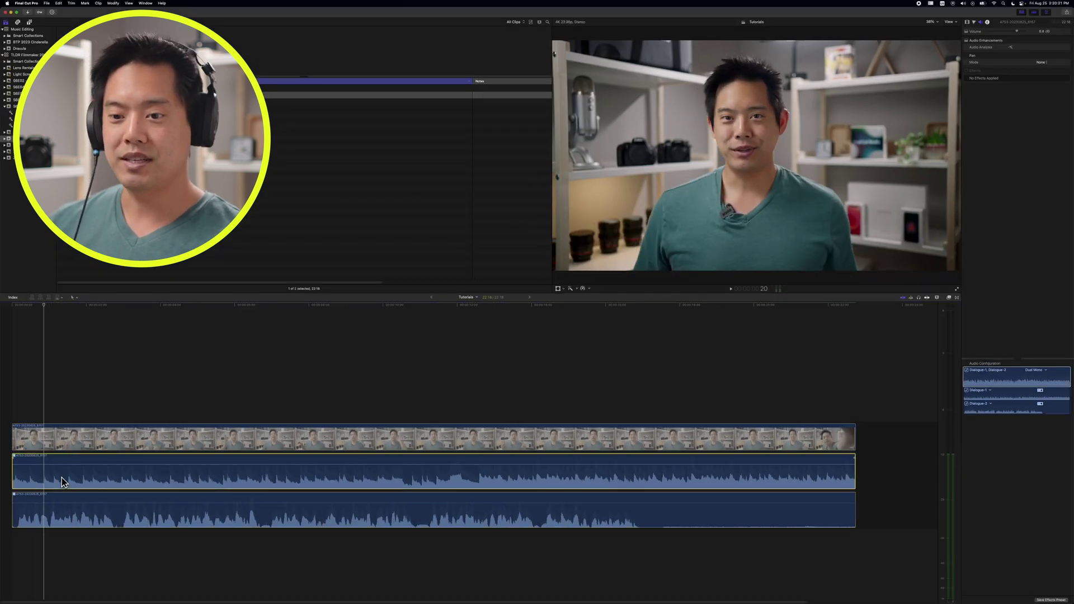
left_click(68, 512)
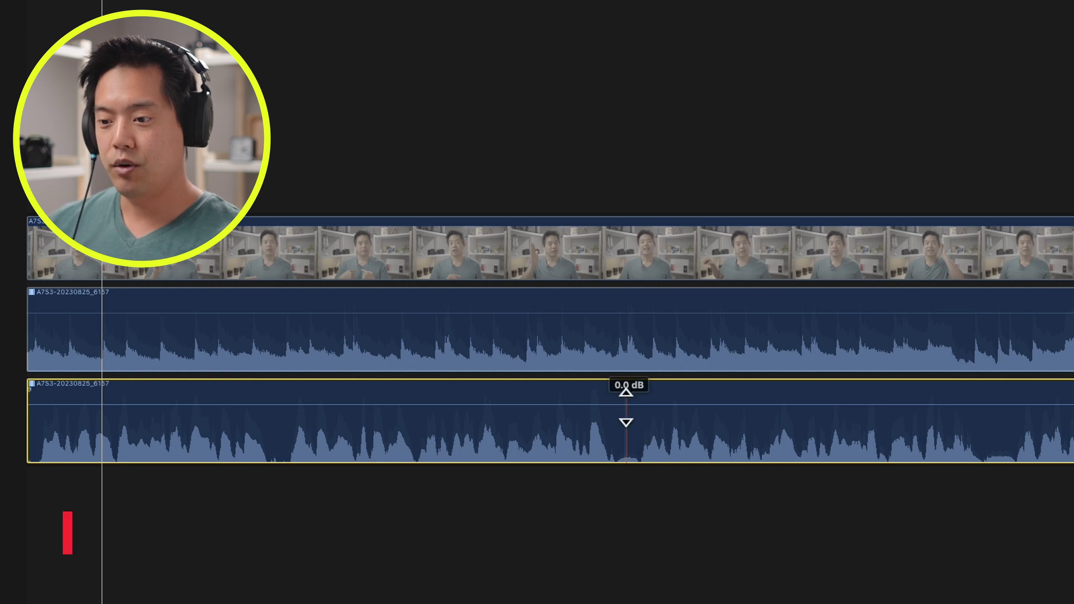
Raise the lower audio component's volume, then start the upper component later with a fade-in
left_click_drag(626, 404, 647, 408)
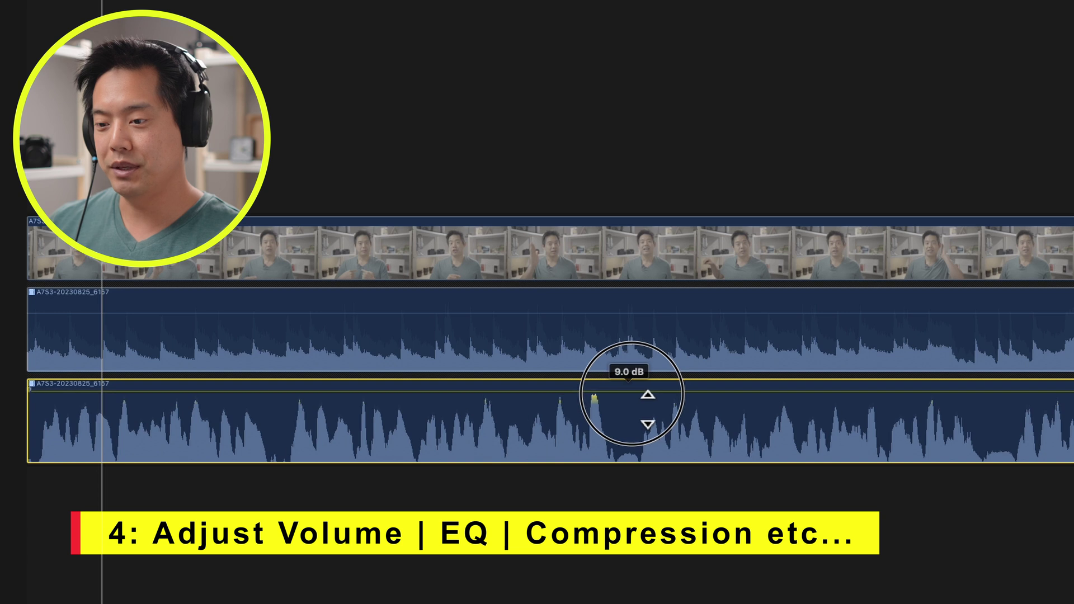
left_click_drag(345, 328, 330, 317)
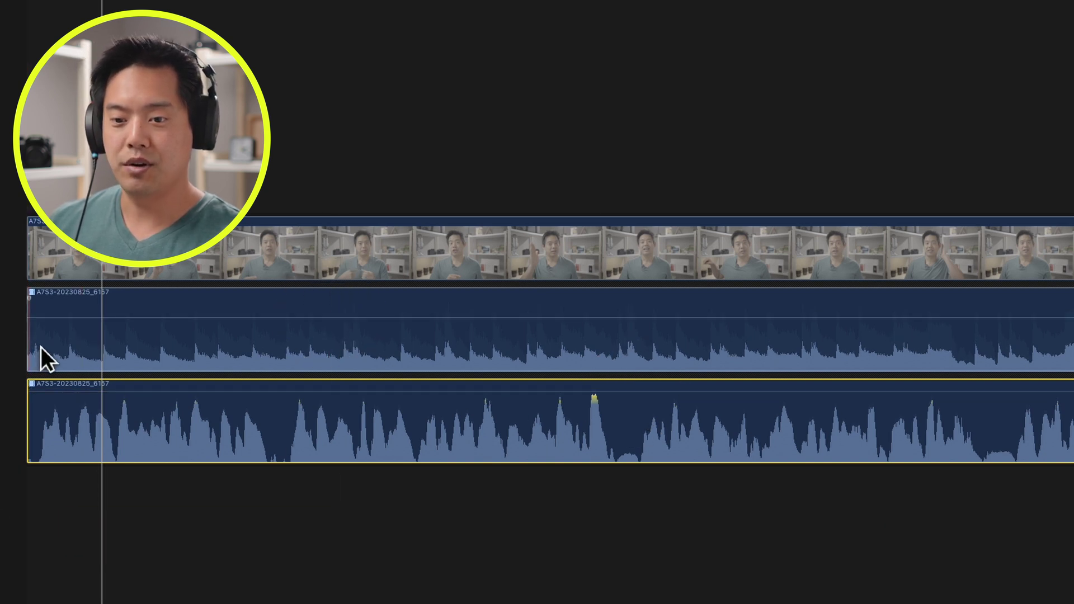
left_click(55, 348)
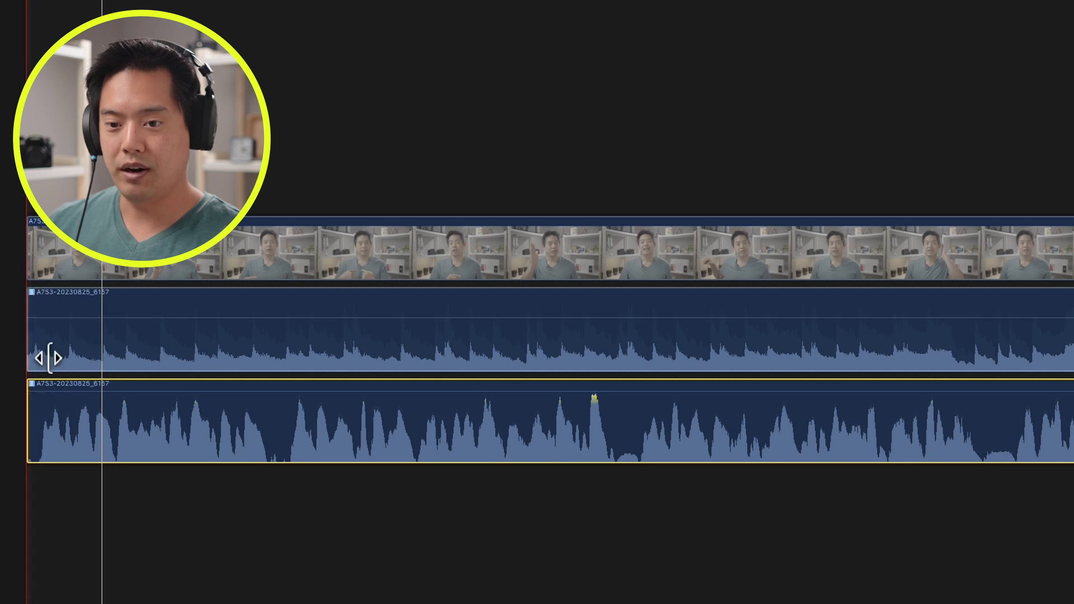
left_click_drag(47, 357, 304, 359)
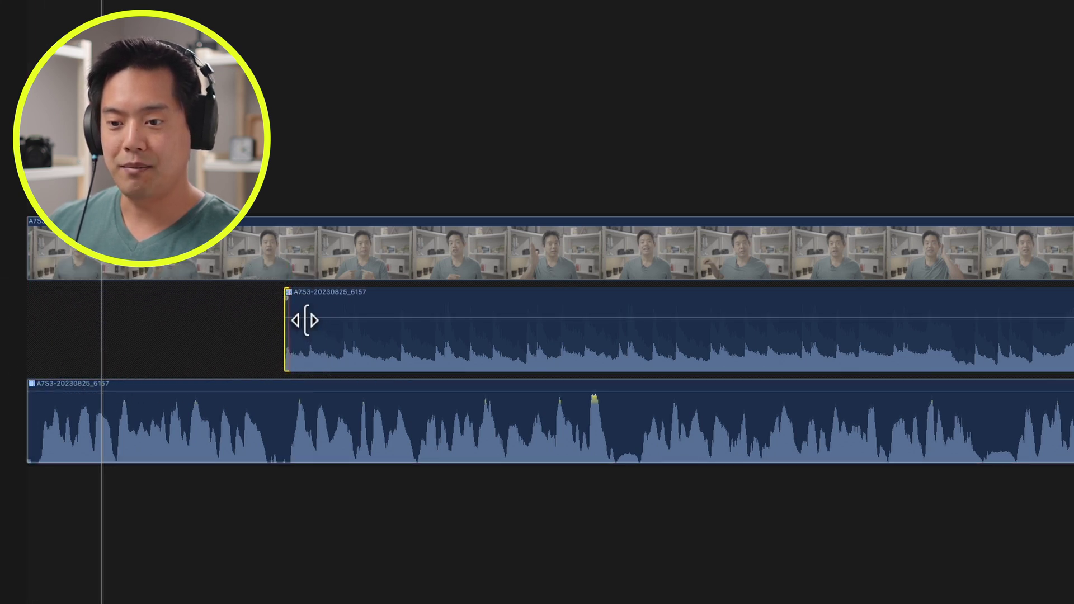
left_click_drag(302, 317, 527, 353)
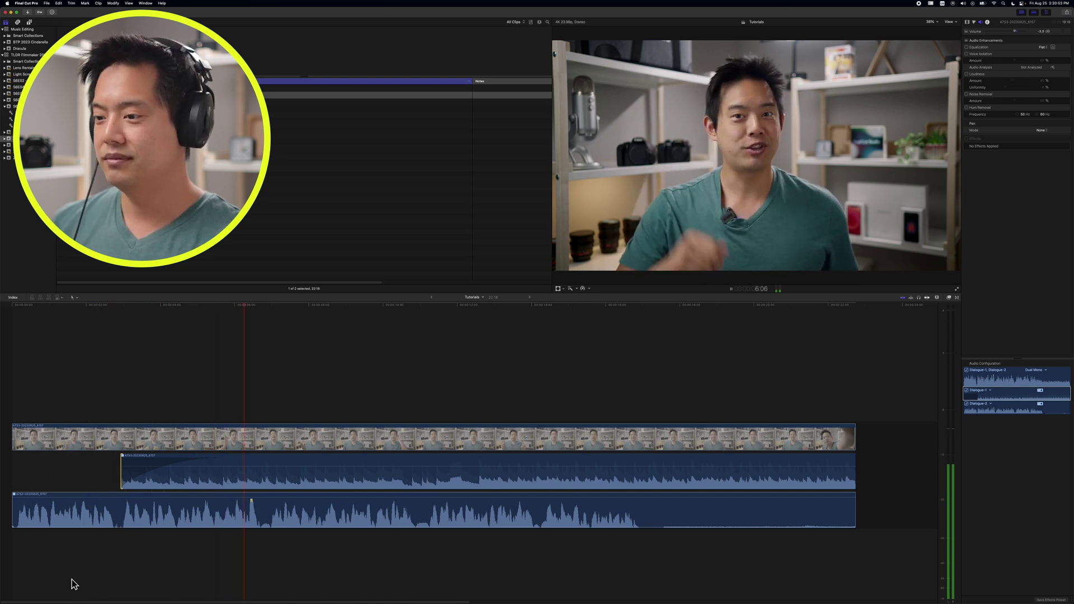
Stop playback and apply Collapse Audio Components to merge the audio into one lane
key("space")
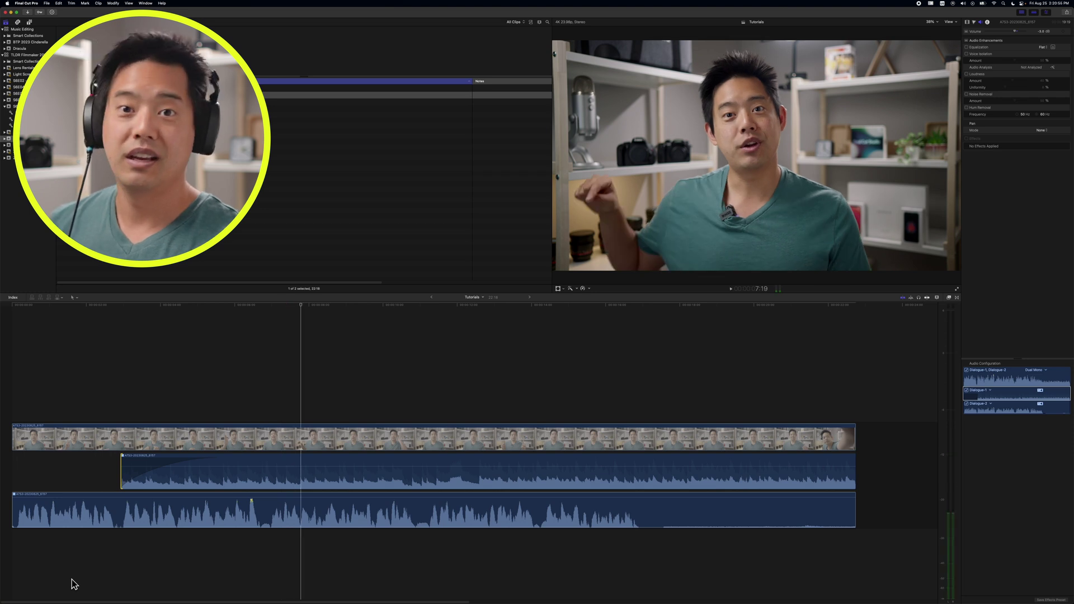
left_click(300, 568)
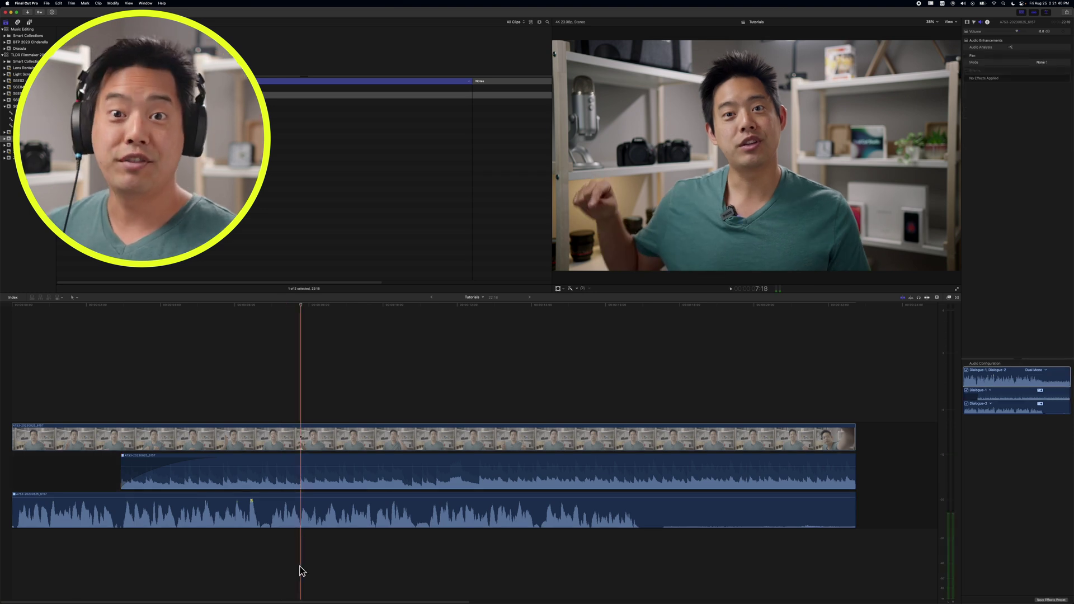
right_click(307, 481)
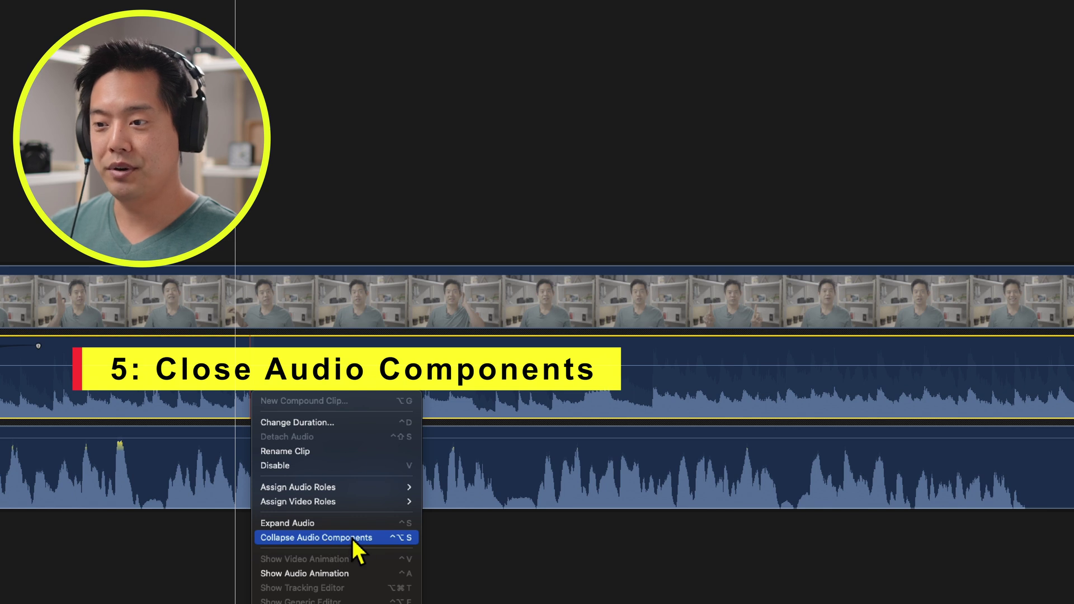
left_click(353, 538)
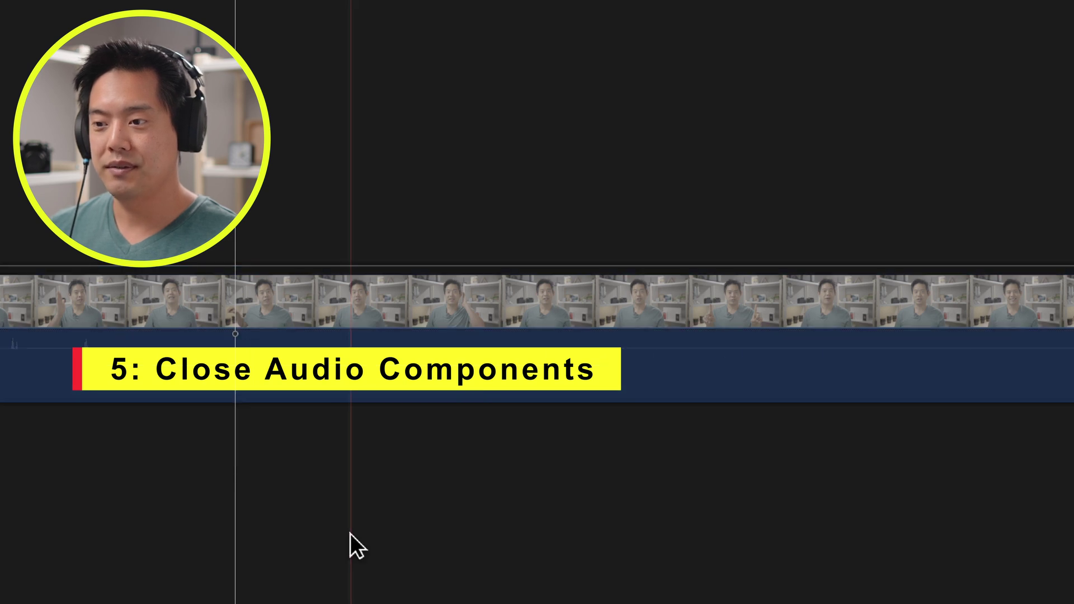